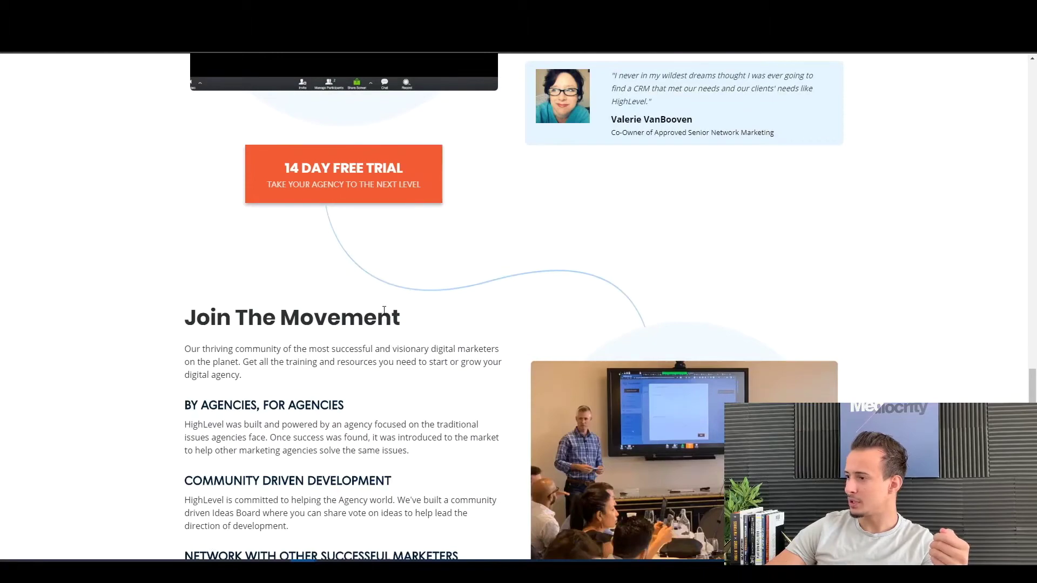
Step: Examine the HighLevel sales page's table comparing feature costs of other tools with HighLevel's overall price
{"action": "scroll", "coordinate": [381, 318], "scroll_direction": "down", "scroll_amount": 4}
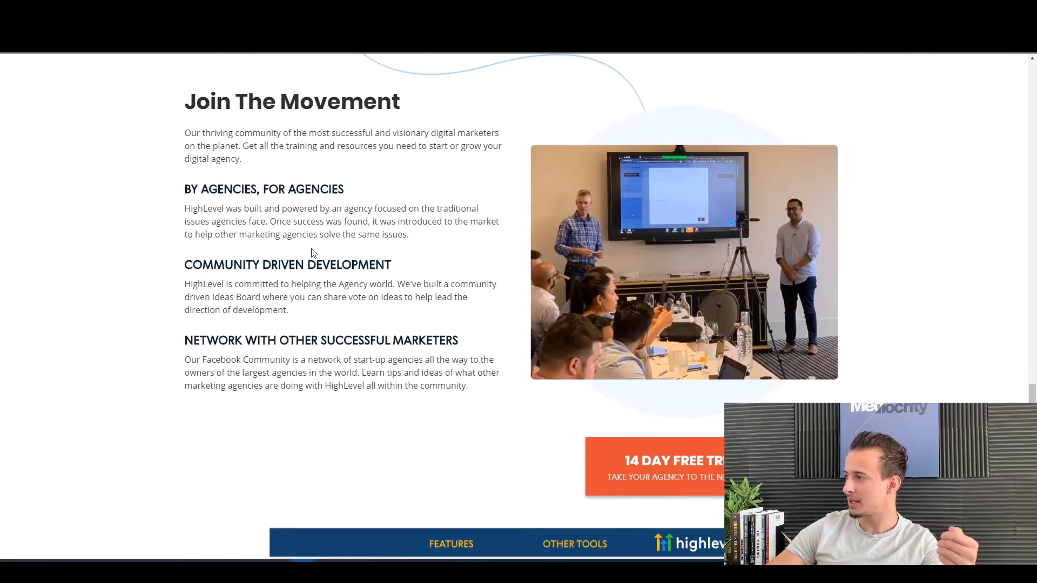
{"action": "scroll", "coordinate": [312, 251], "scroll_direction": "down", "scroll_amount": 5}
{"action": "scroll", "coordinate": [144, 271], "scroll_direction": "down", "scroll_amount": 5}
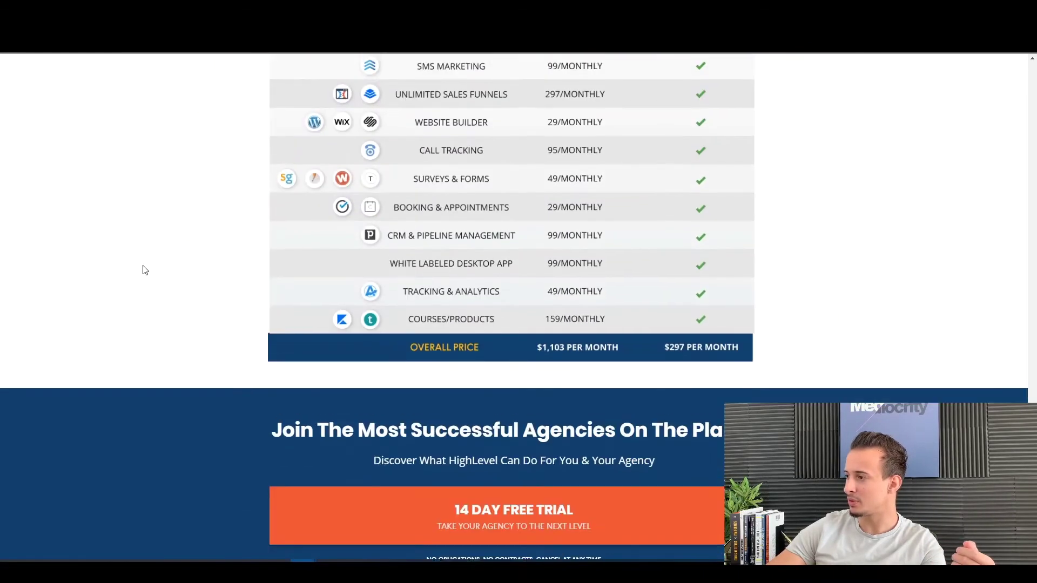
{"action": "scroll", "coordinate": [145, 270], "scroll_direction": "up", "scroll_amount": 3}
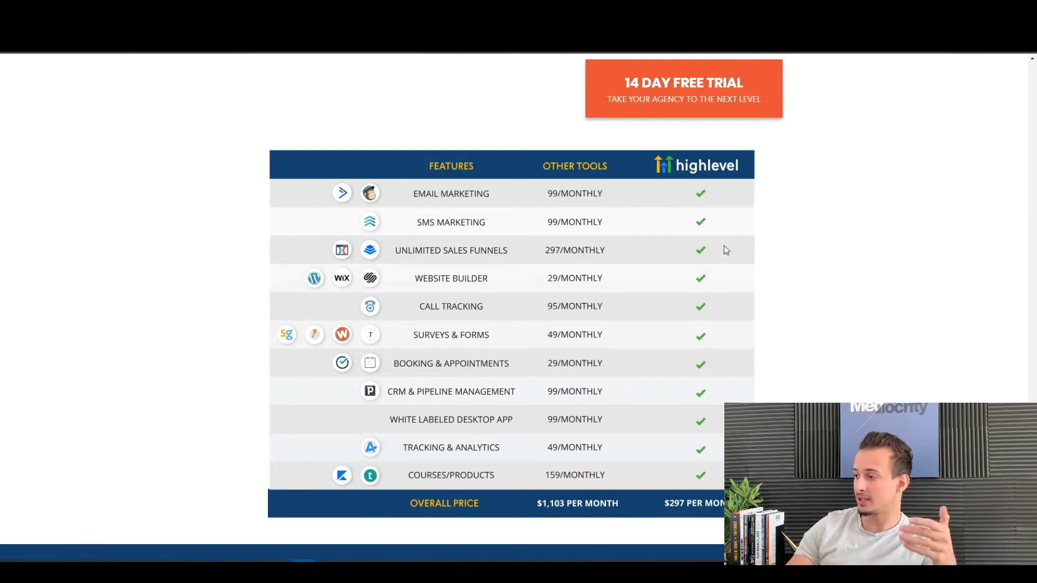
{"action": "scroll", "coordinate": [724, 246], "scroll_direction": "down", "scroll_amount": 7}
{"action": "scroll", "coordinate": [617, 390], "scroll_direction": "up", "scroll_amount": 8}
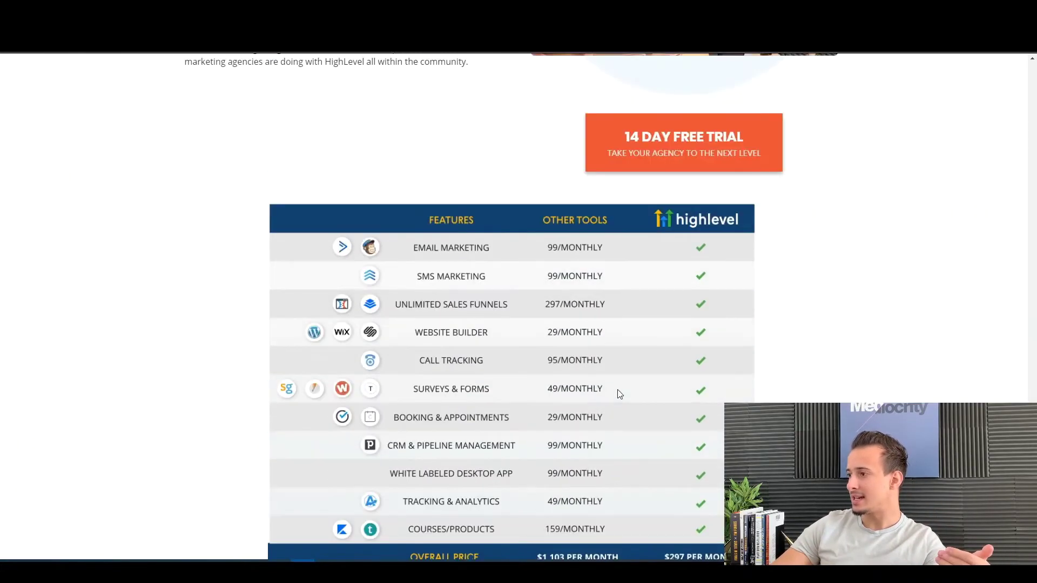
Step: Review the HighLevel page's feature sections on building the agency engine, capturing leads, multi-channel campaigns and closing deals
{"action": "scroll", "coordinate": [618, 390], "scroll_direction": "up", "scroll_amount": 20}
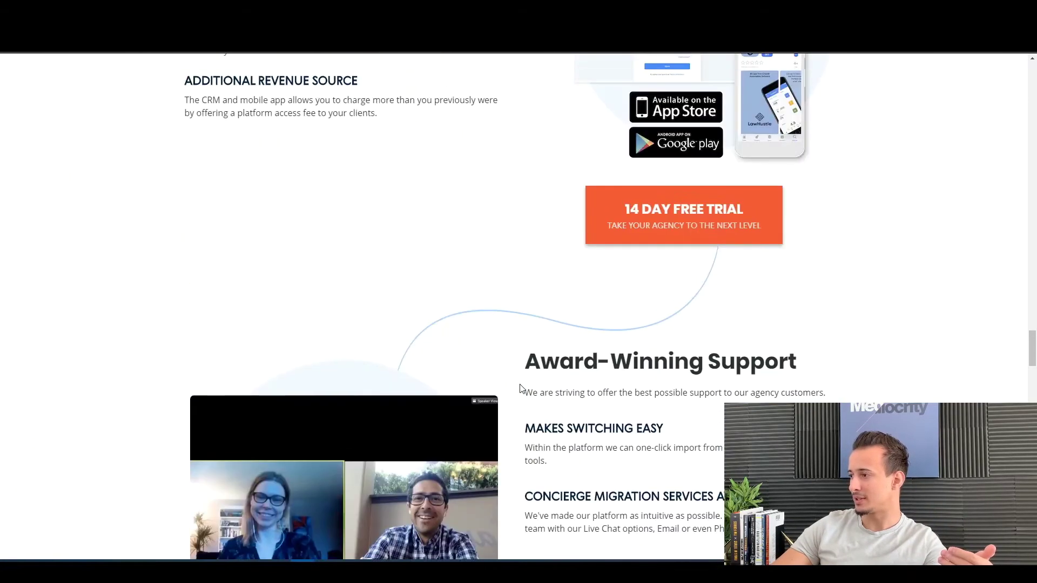
{"action": "scroll", "coordinate": [521, 389], "scroll_direction": "up", "scroll_amount": 18}
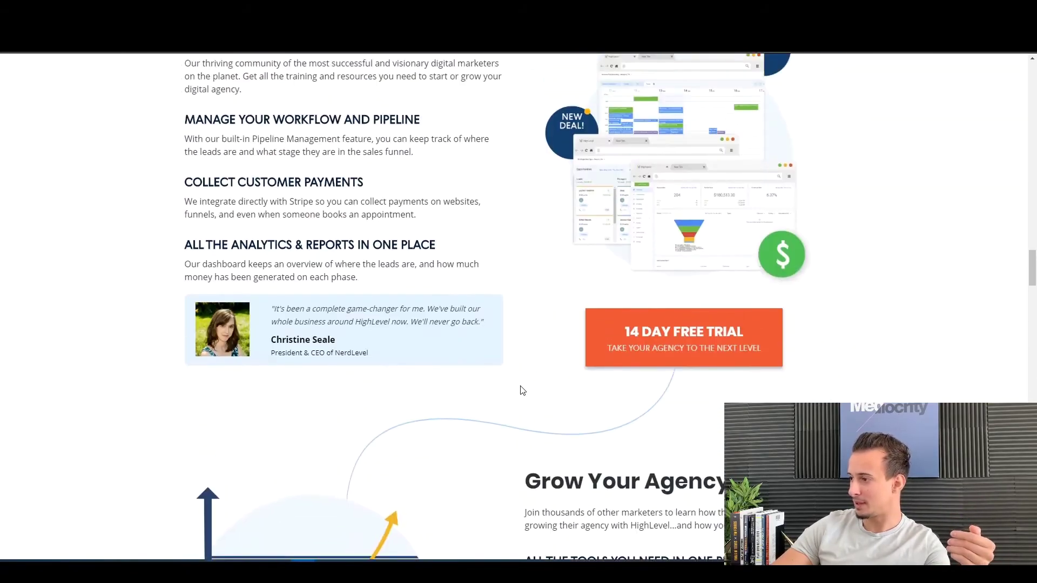
{"action": "scroll", "coordinate": [523, 390], "scroll_direction": "up", "scroll_amount": 20}
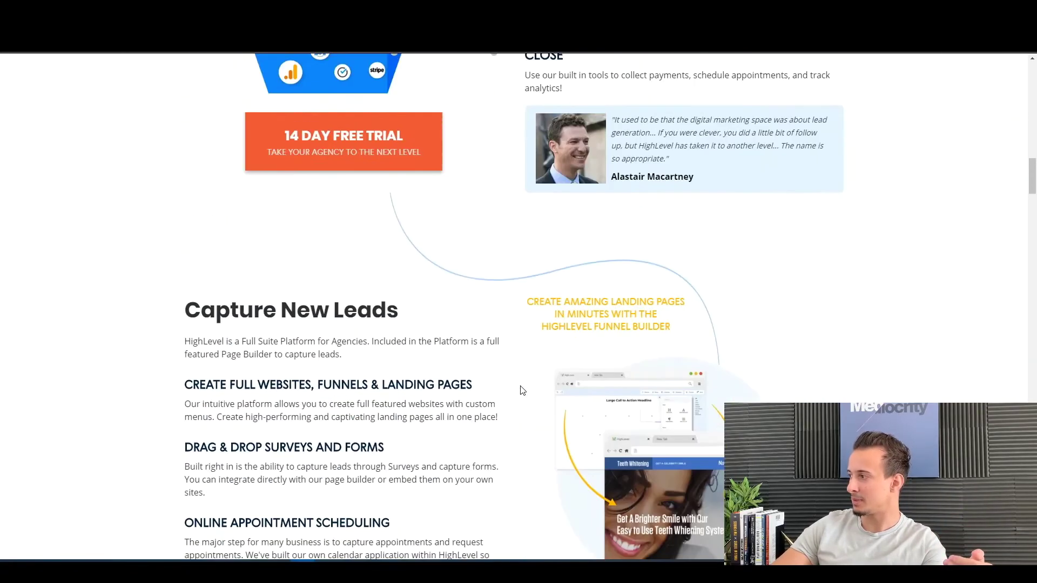
{"action": "scroll", "coordinate": [523, 390], "scroll_direction": "up", "scroll_amount": 20}
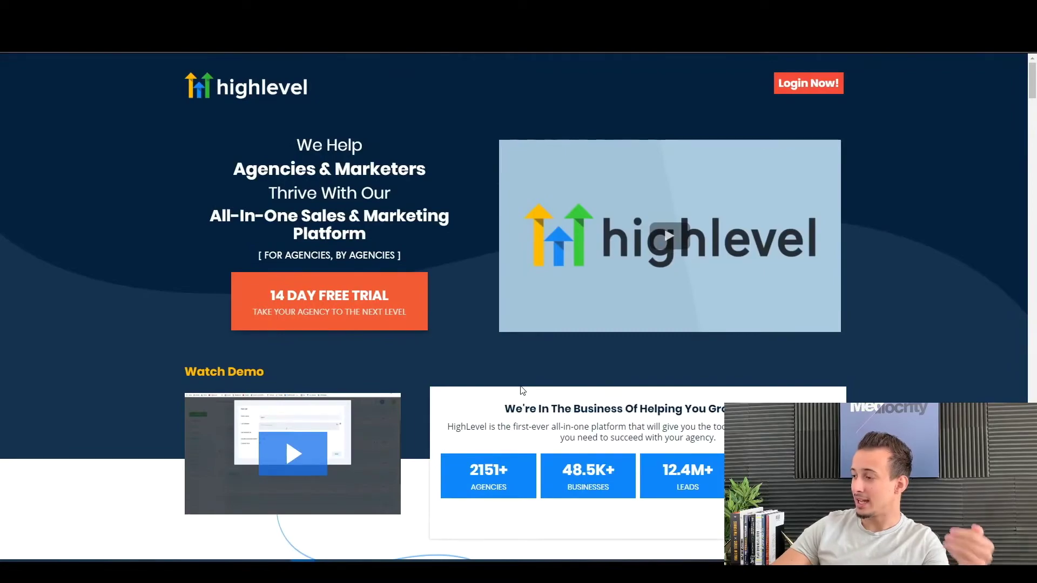
{"action": "scroll", "coordinate": [522, 390], "scroll_direction": "down", "scroll_amount": 15}
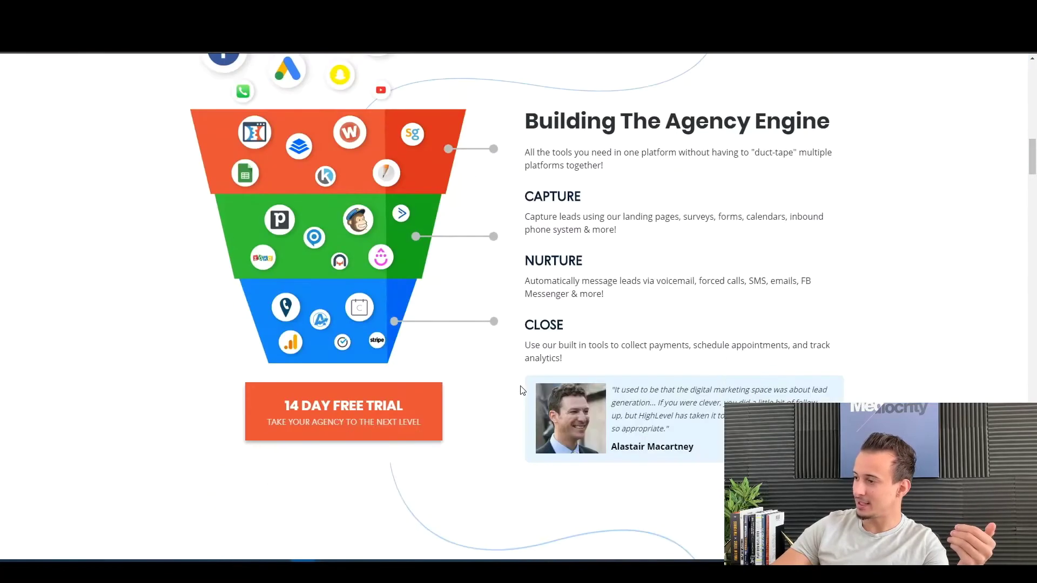
{"action": "scroll", "coordinate": [523, 390], "scroll_direction": "down", "scroll_amount": 9}
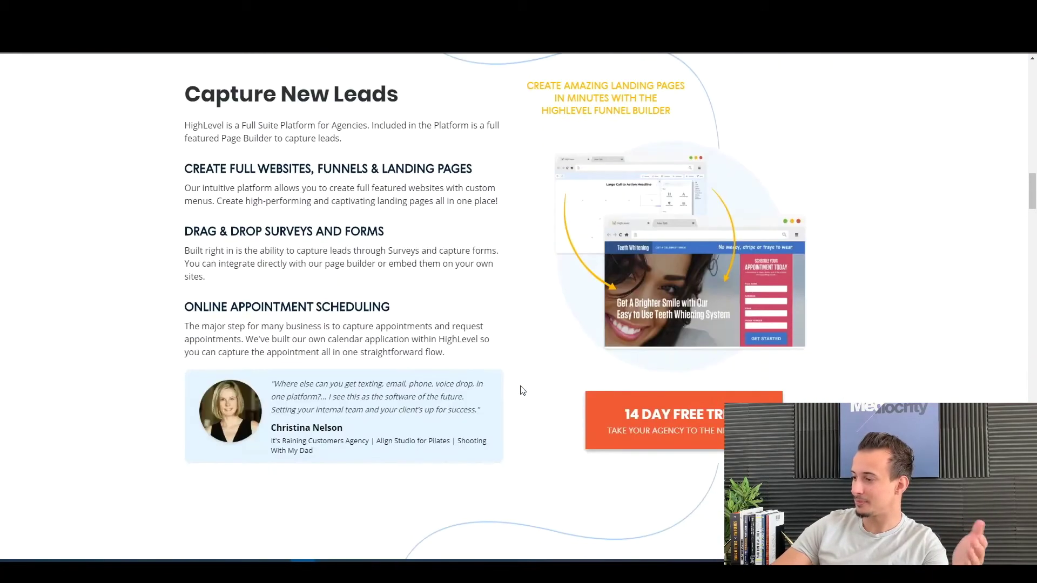
{"action": "scroll", "coordinate": [523, 390], "scroll_direction": "down", "scroll_amount": 20}
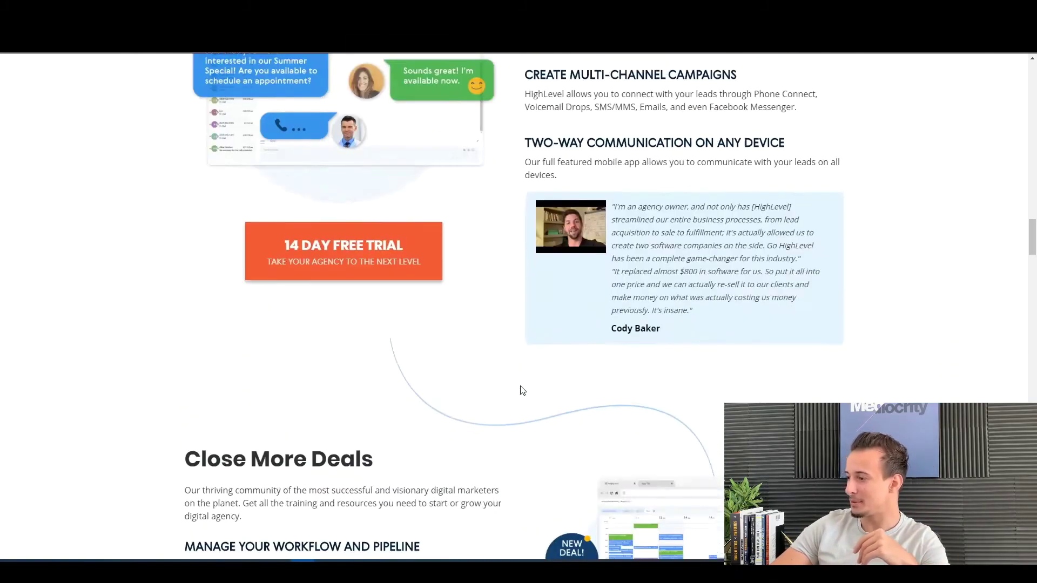
{"action": "scroll", "coordinate": [522, 390], "scroll_direction": "up", "scroll_amount": 1}
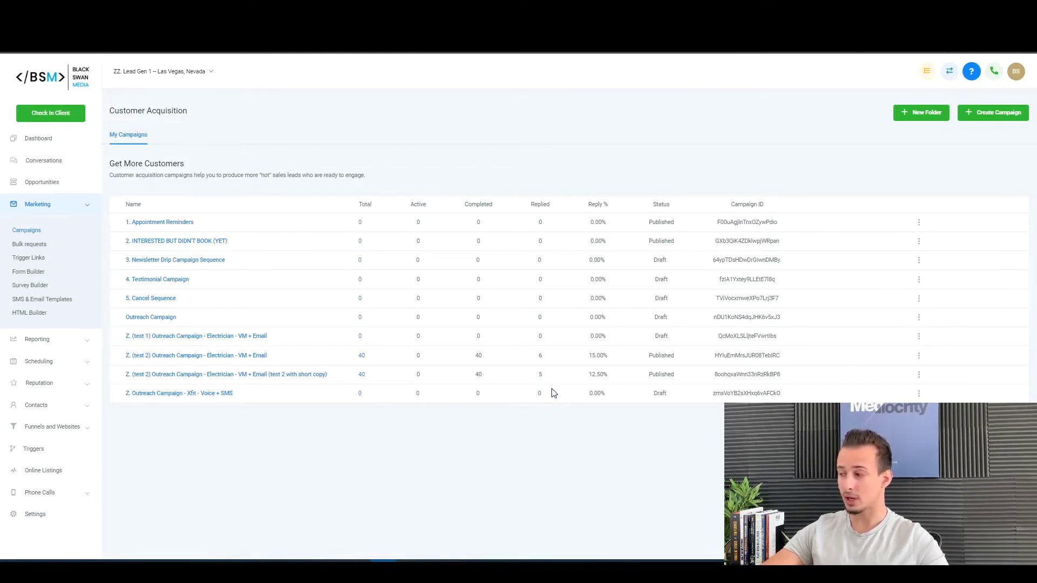
Step: Check the reply rate of "Z. (test 2) Outreach Campaign - Electrician - VM + Email", then open it and review its message sequence
{"action": "triple_click", "coordinate": [599, 357]}
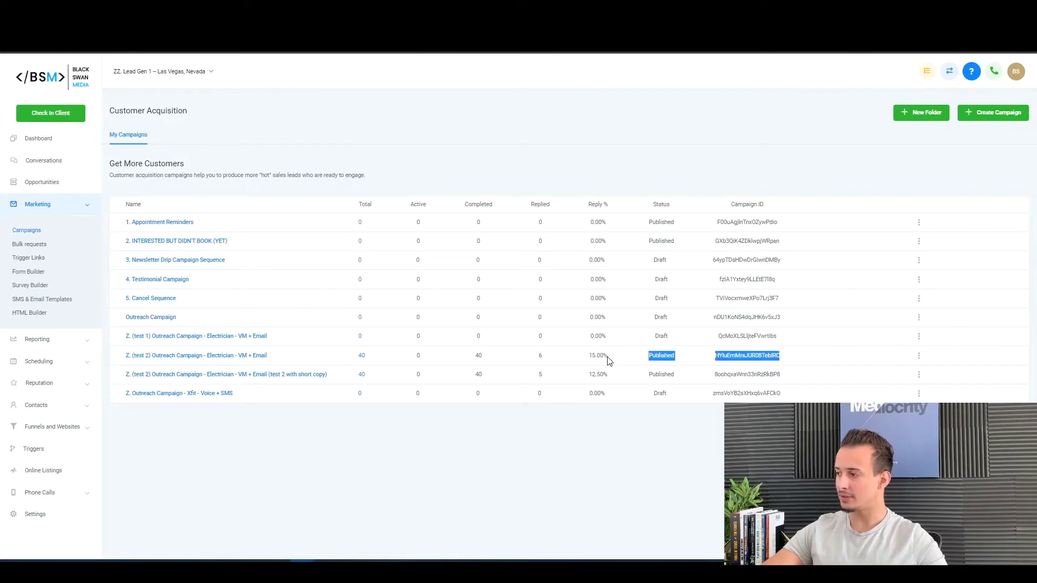
{"action": "left_click", "coordinate": [607, 358]}
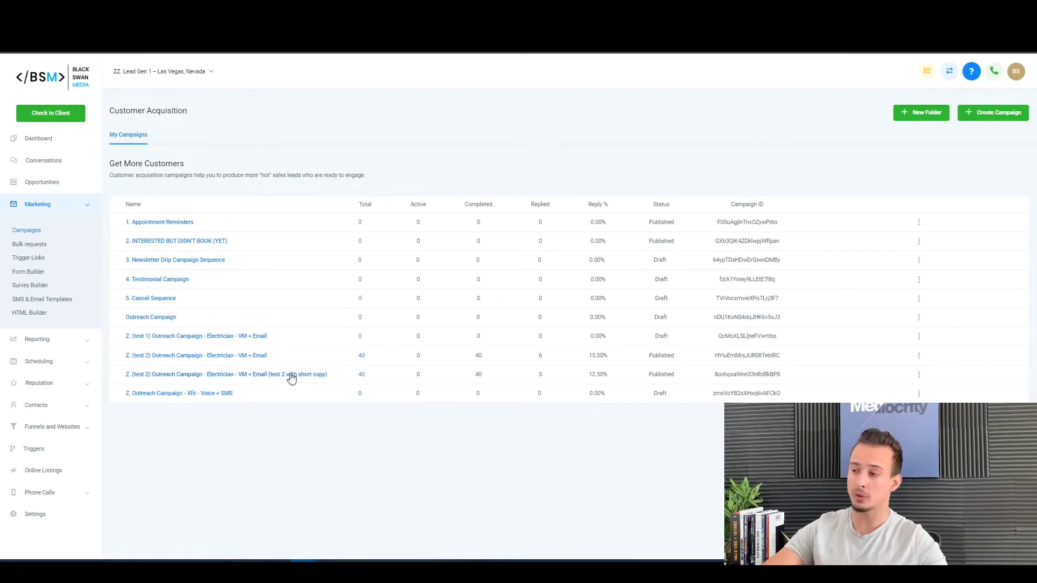
{"action": "left_click", "coordinate": [251, 356]}
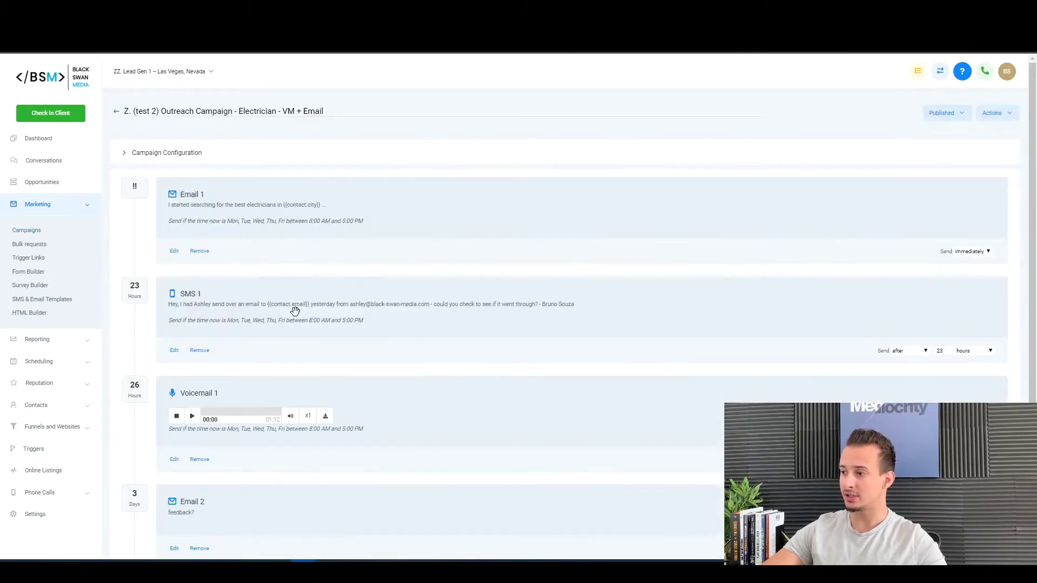
{"action": "scroll", "coordinate": [321, 388], "scroll_direction": "down", "scroll_amount": 1}
{"action": "scroll", "coordinate": [321, 388], "scroll_direction": "up", "scroll_amount": 1}
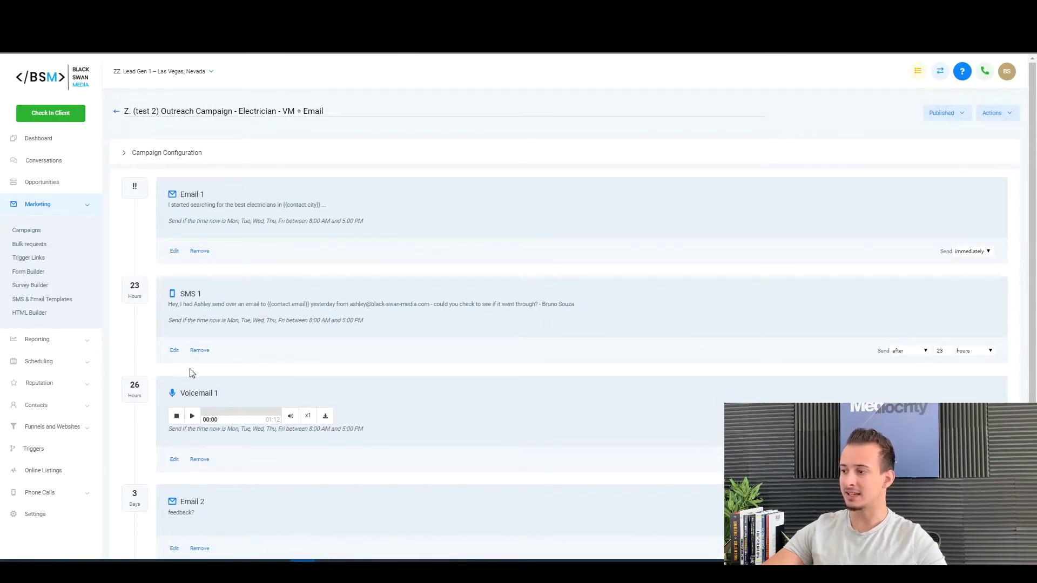
{"action": "scroll", "coordinate": [406, 409], "scroll_direction": "down", "scroll_amount": 1}
{"action": "scroll", "coordinate": [406, 410], "scroll_direction": "down", "scroll_amount": 1}
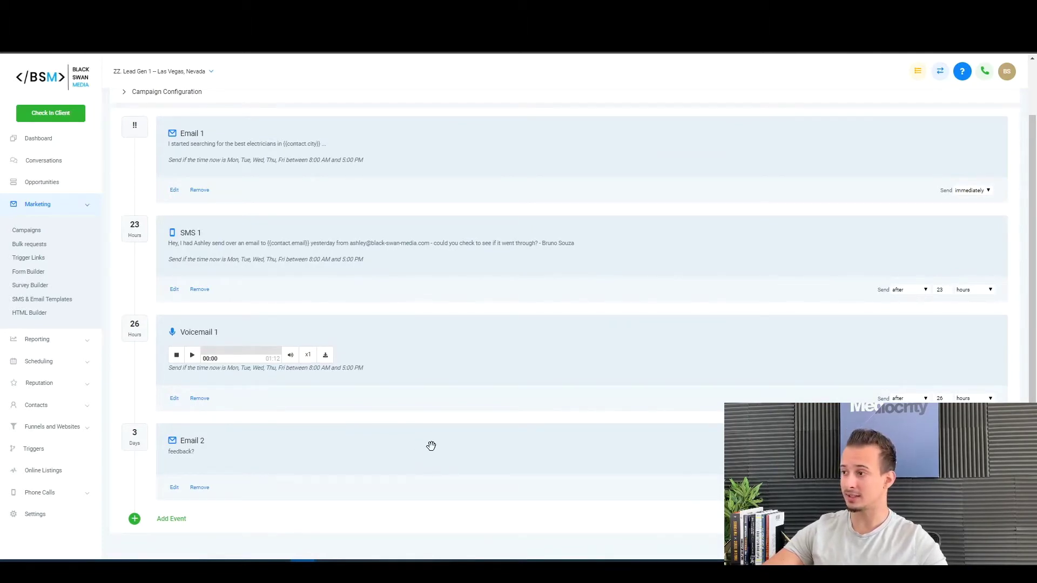
{"action": "scroll", "coordinate": [466, 423], "scroll_direction": "up", "scroll_amount": 1}
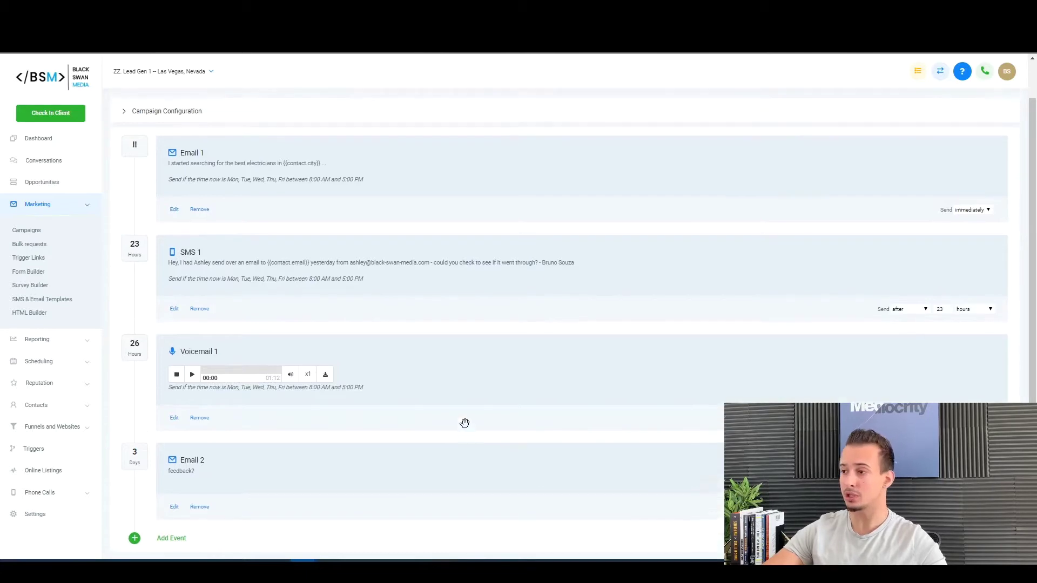
Step: Return to the campaign list to compare reply rates, then reopen the electrician VM + Email test 2 campaign and recheck its event timing
{"action": "left_click", "coordinate": [45, 237]}
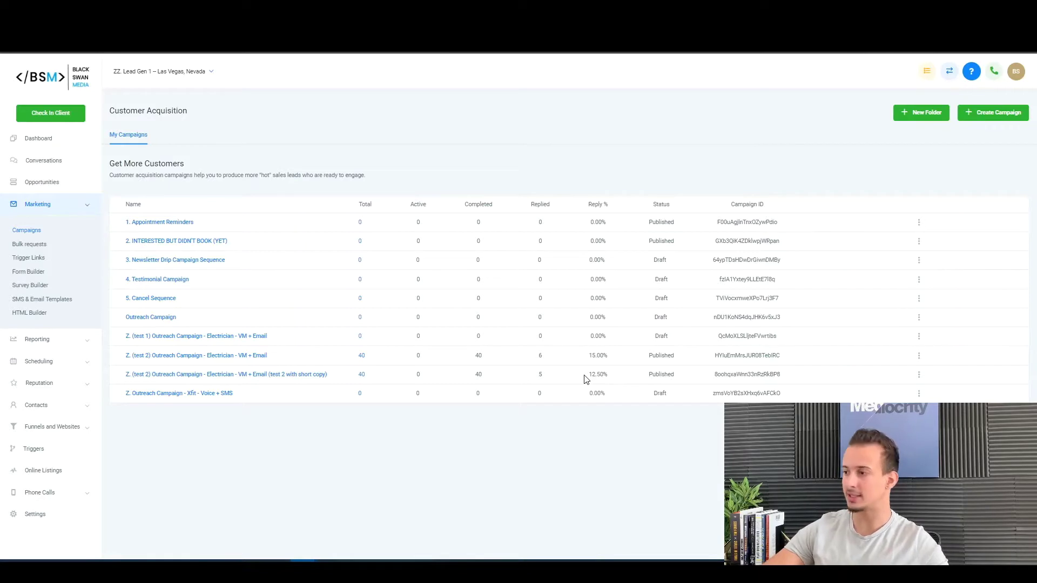
{"action": "left_click", "coordinate": [257, 356]}
{"action": "scroll", "coordinate": [156, 281], "scroll_direction": "down", "scroll_amount": 1}
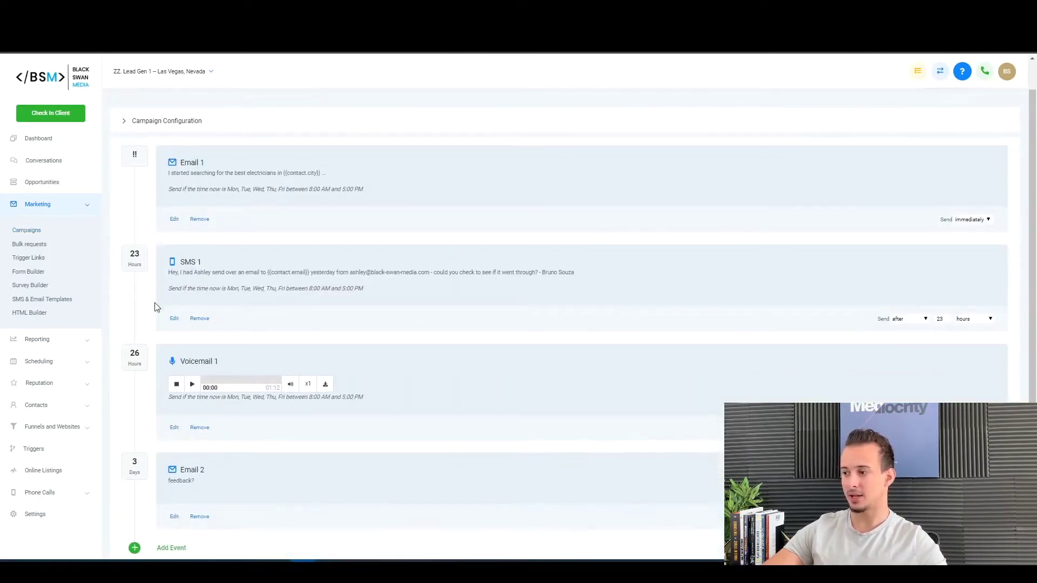
{"action": "scroll", "coordinate": [219, 375], "scroll_direction": "up", "scroll_amount": 1}
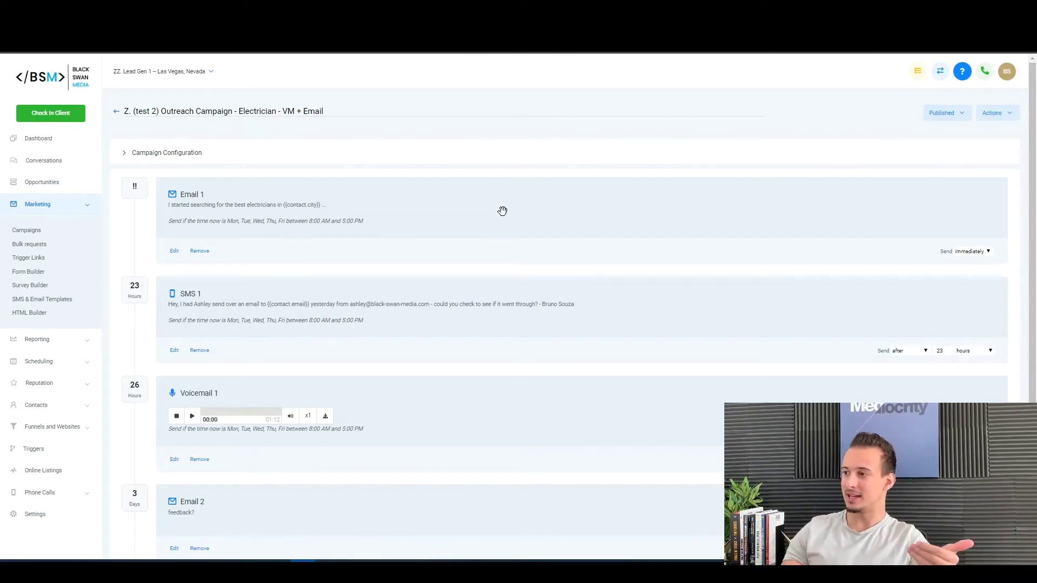
{"action": "scroll", "coordinate": [567, 191], "scroll_direction": "down", "scroll_amount": 1}
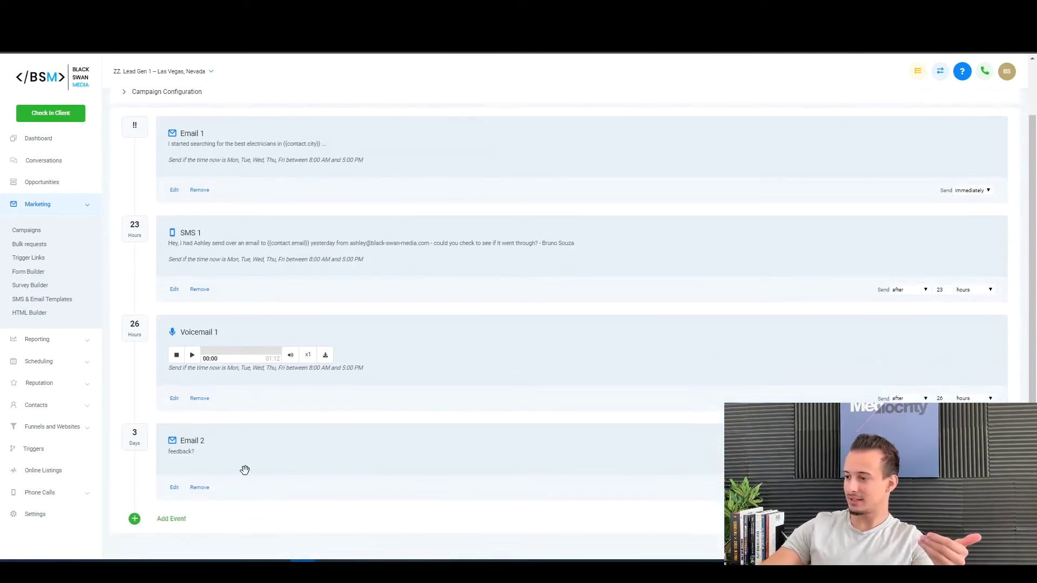
Step: View the event types that can be added to the electrician outreach campaign, then close the selection without adding one
{"action": "left_click", "coordinate": [166, 520]}
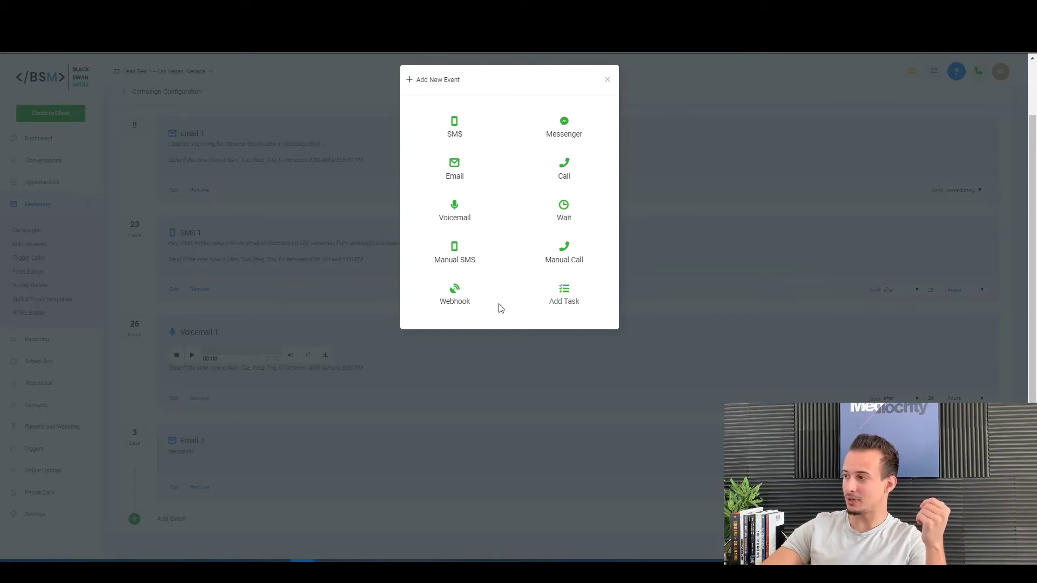
{"action": "left_click", "coordinate": [306, 303]}
{"action": "scroll", "coordinate": [310, 300], "scroll_direction": "up", "scroll_amount": 1}
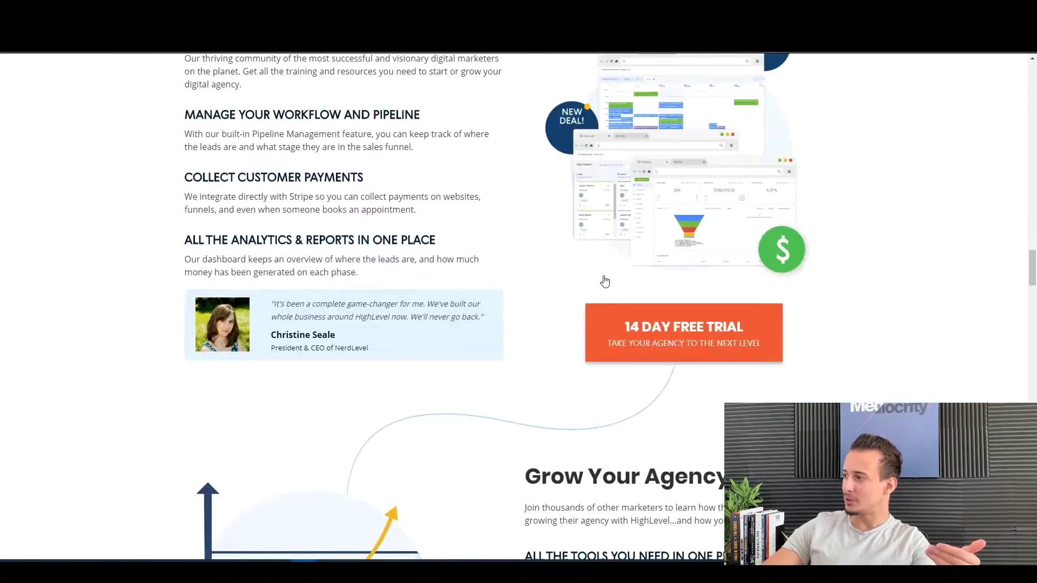
Step: Go back to the HighLevel sales page and highlight the "Do you want more customers?" heading
{"action": "scroll", "coordinate": [610, 313], "scroll_direction": "up", "scroll_amount": 20}
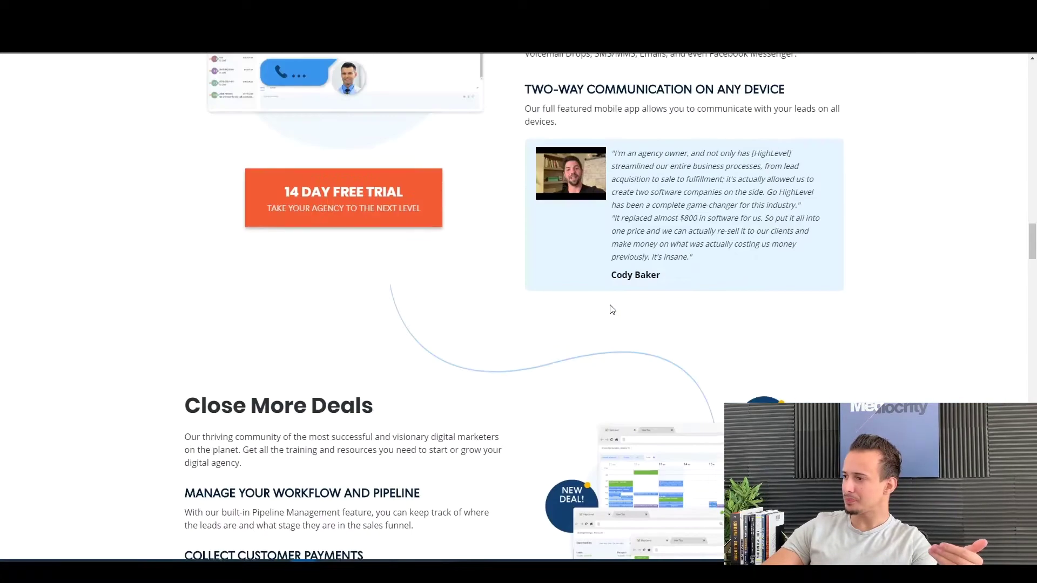
{"action": "scroll", "coordinate": [610, 313], "scroll_direction": "up", "scroll_amount": 10}
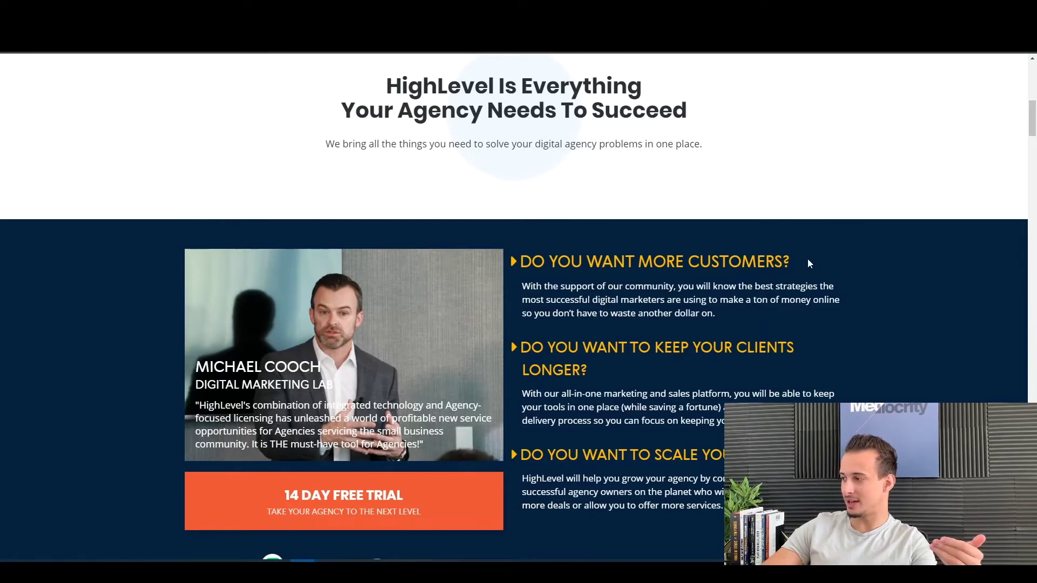
{"action": "left_click_drag", "start_coordinate": [810, 264], "coordinate": [523, 263]}
{"action": "left_click", "coordinate": [523, 263]}
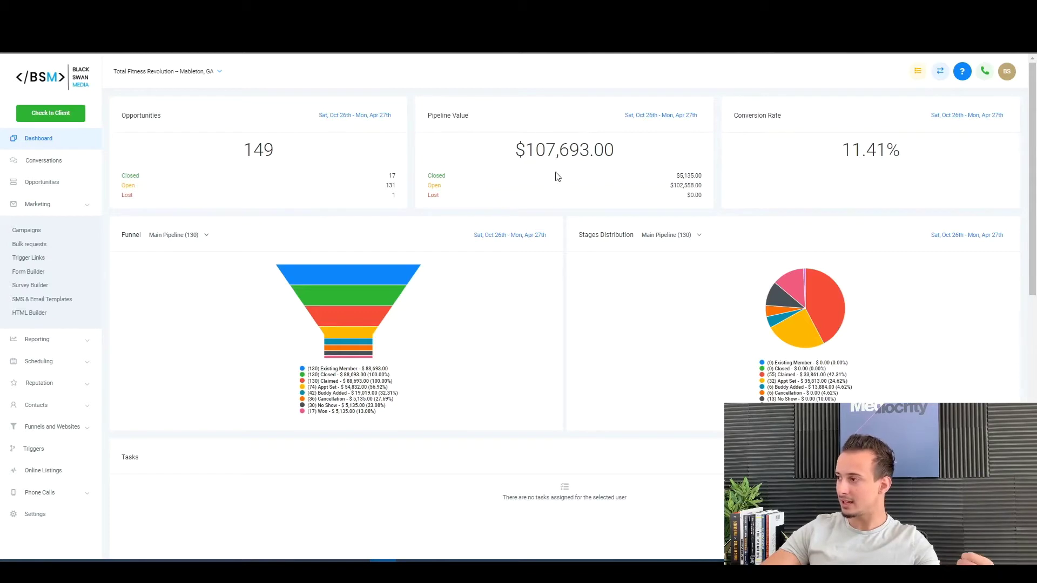
Step: Open the Fitness DR Offer campaign of the Total Fitness Revolution account and read its SMS message
{"action": "left_click", "coordinate": [38, 235]}
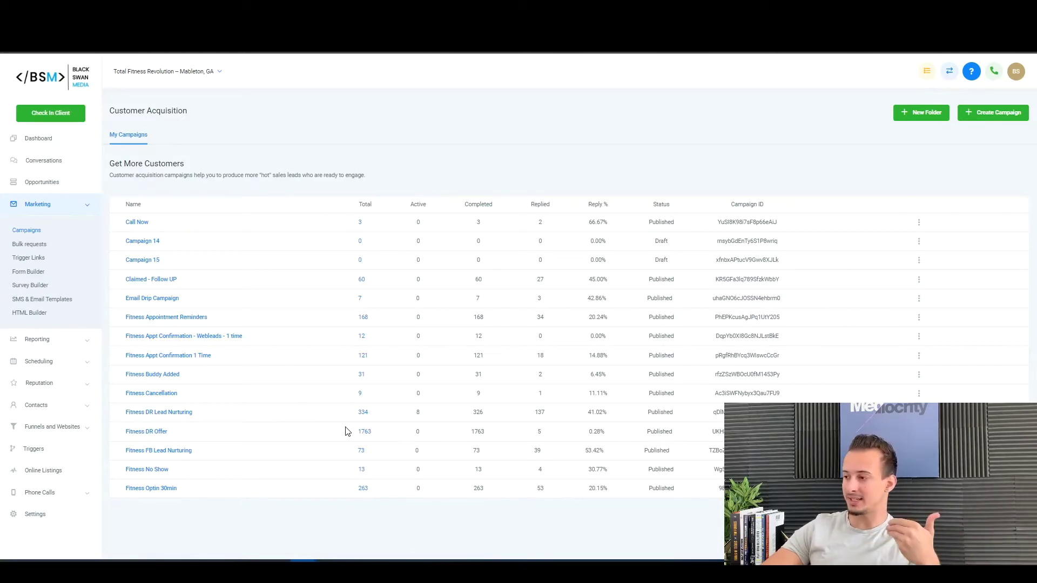
{"action": "left_click", "coordinate": [158, 437]}
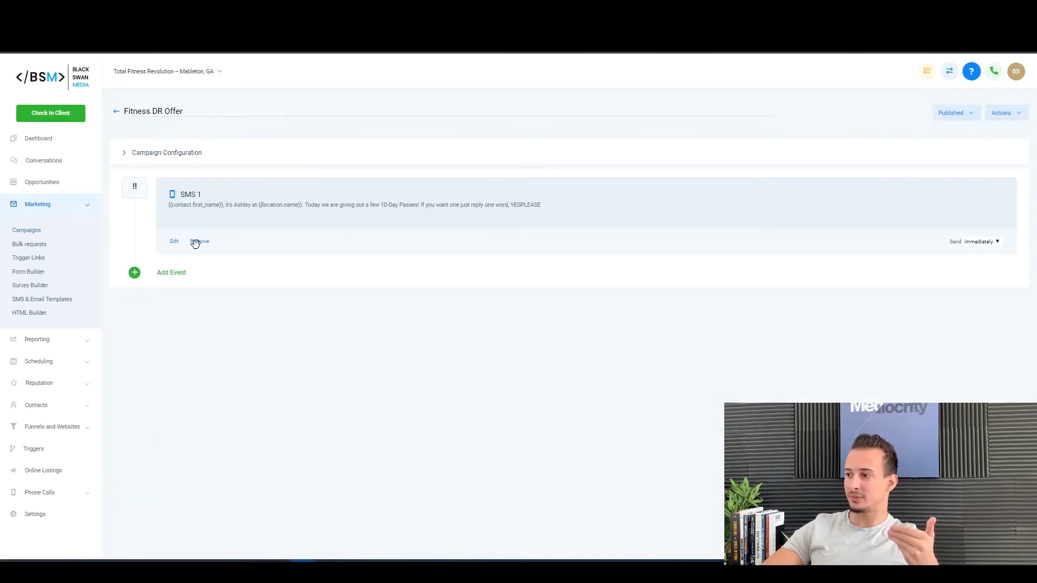
Step: Return to the Total Fitness Revolution dashboard and highlight the total opportunities and pipeline value figures
{"action": "left_click", "coordinate": [45, 139]}
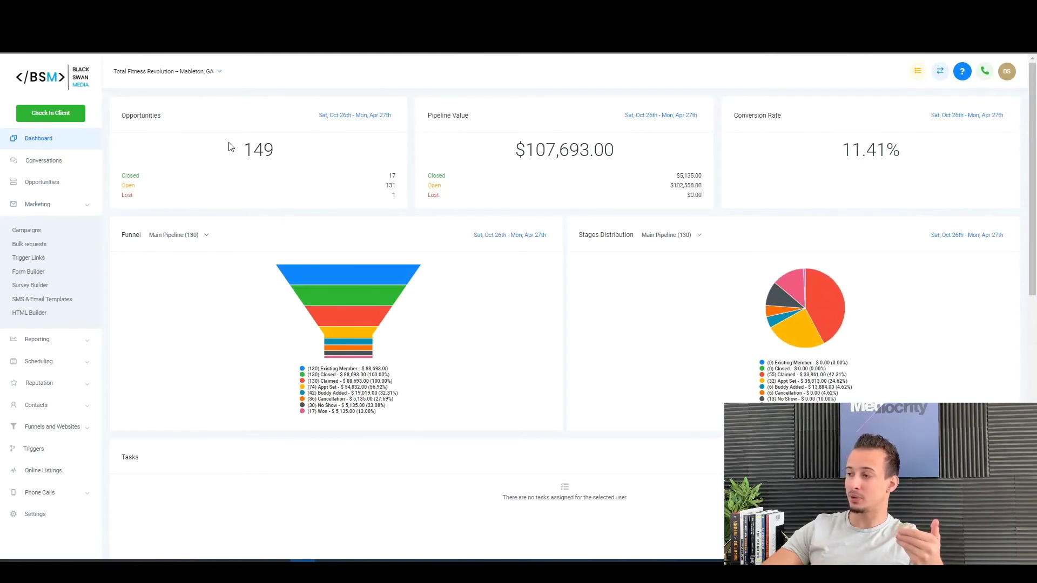
{"action": "left_click_drag", "start_coordinate": [229, 146], "coordinate": [309, 164]}
{"action": "left_click", "coordinate": [281, 155]}
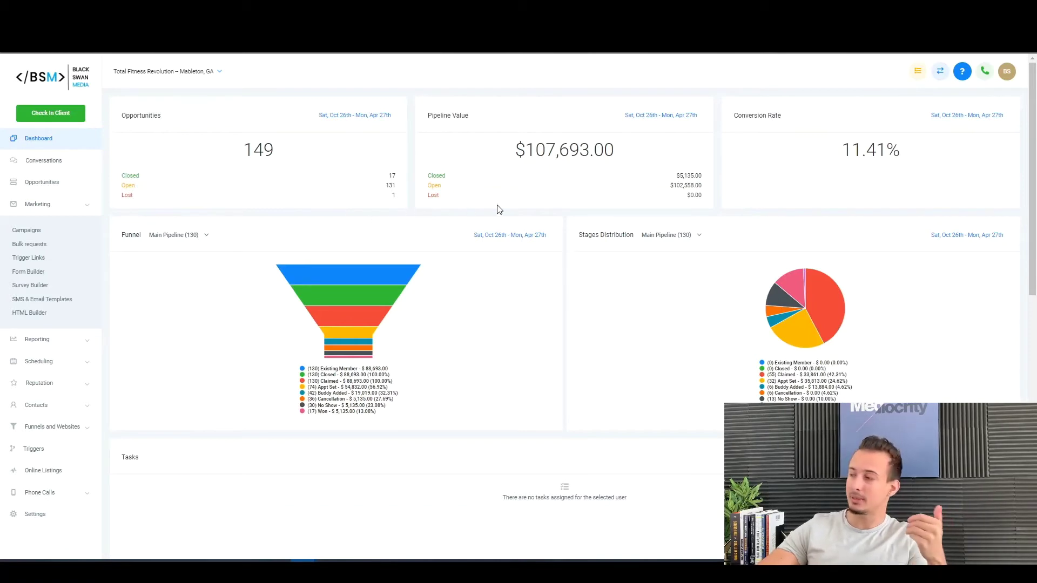
{"action": "left_click_drag", "start_coordinate": [625, 155], "coordinate": [508, 142]}
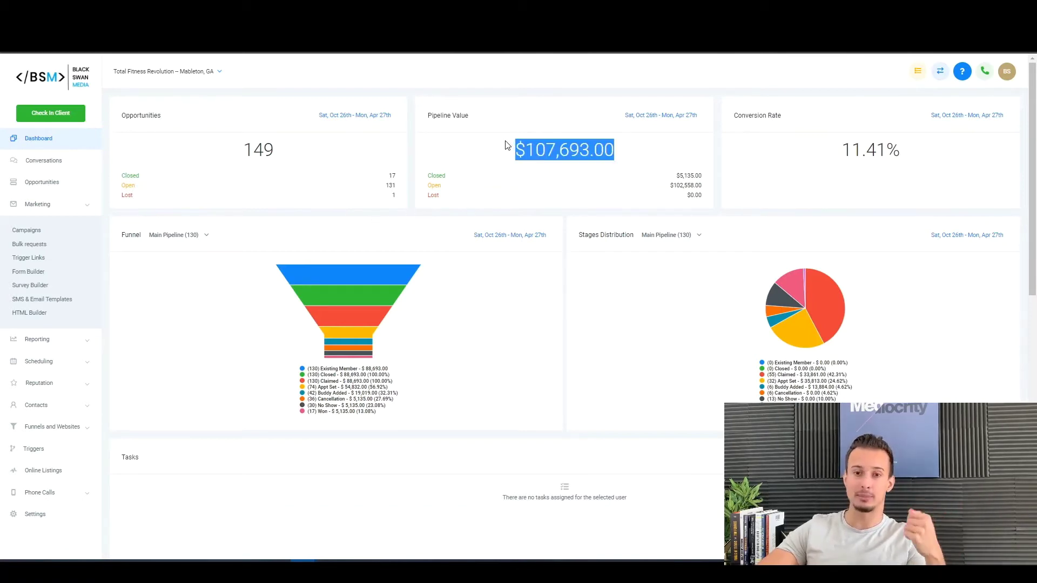
{"action": "left_click", "coordinate": [508, 143]}
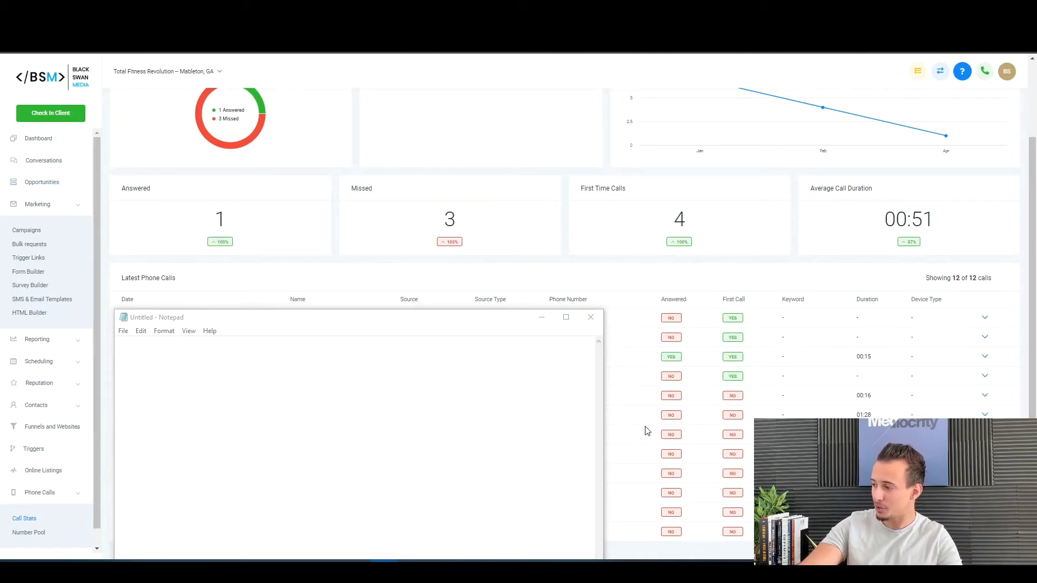
Step: Switch from the blank Notepad document back to the HighLevel sales page
{"action": "left_click", "coordinate": [453, 415]}
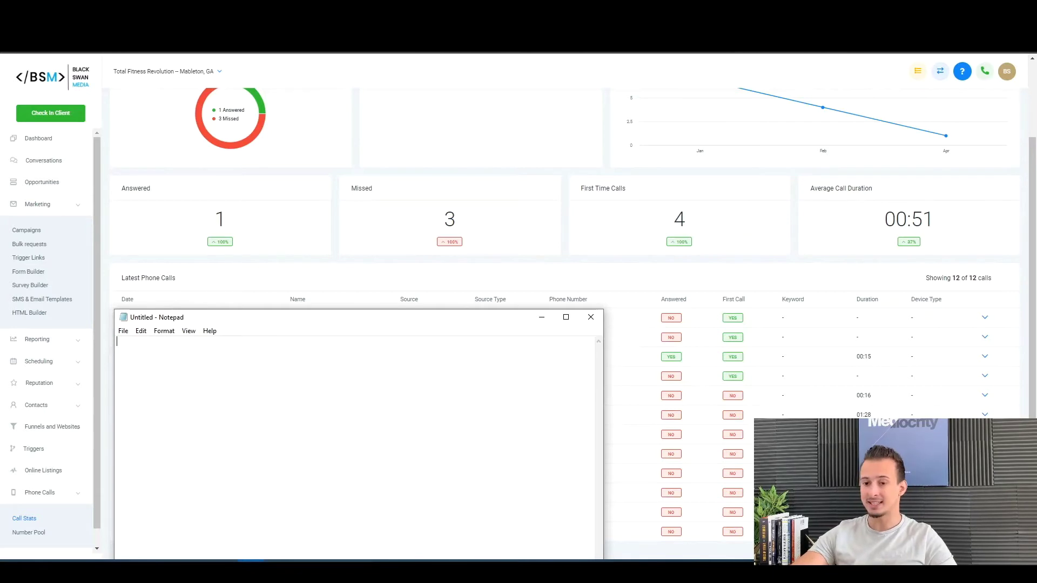
{"action": "key", "text": "alt+Tab"}
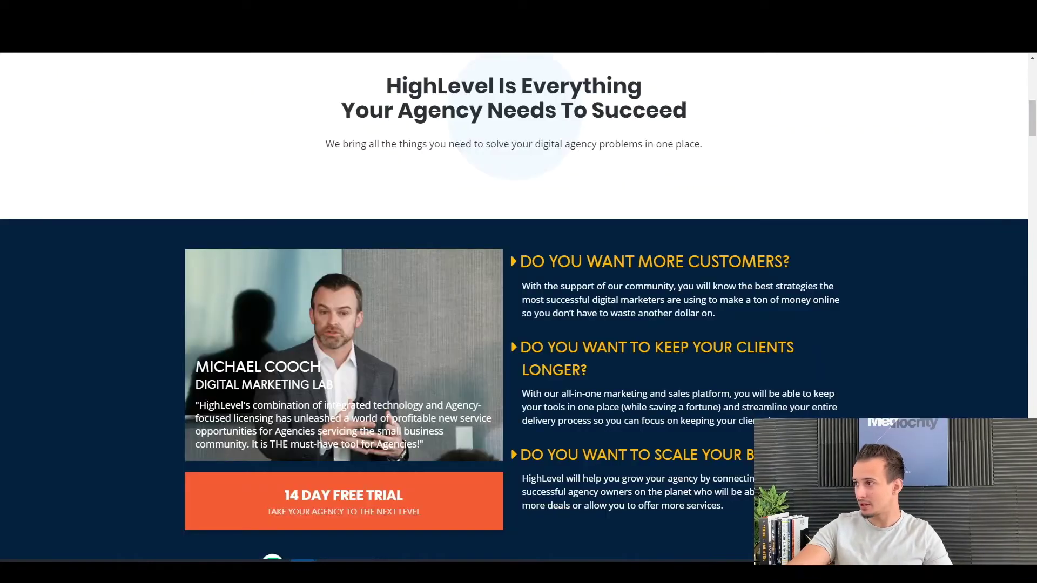
Step: Highlight the heading about scaling on the HighLevel sales page and open the Black Swan Media account's dashboard
{"action": "left_click_drag", "start_coordinate": [531, 455], "coordinate": [755, 455]}
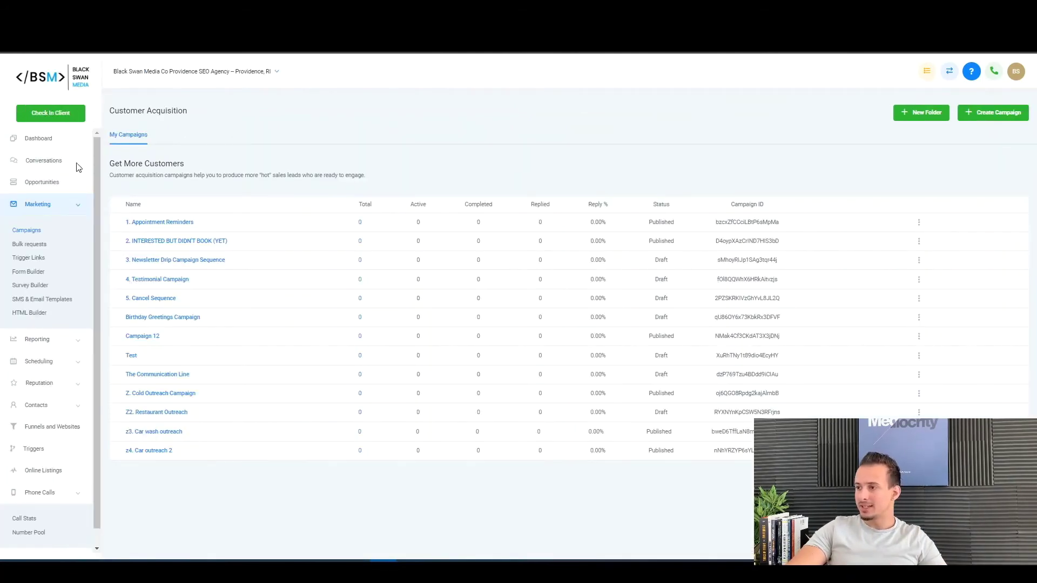
{"action": "left_click", "coordinate": [39, 139]}
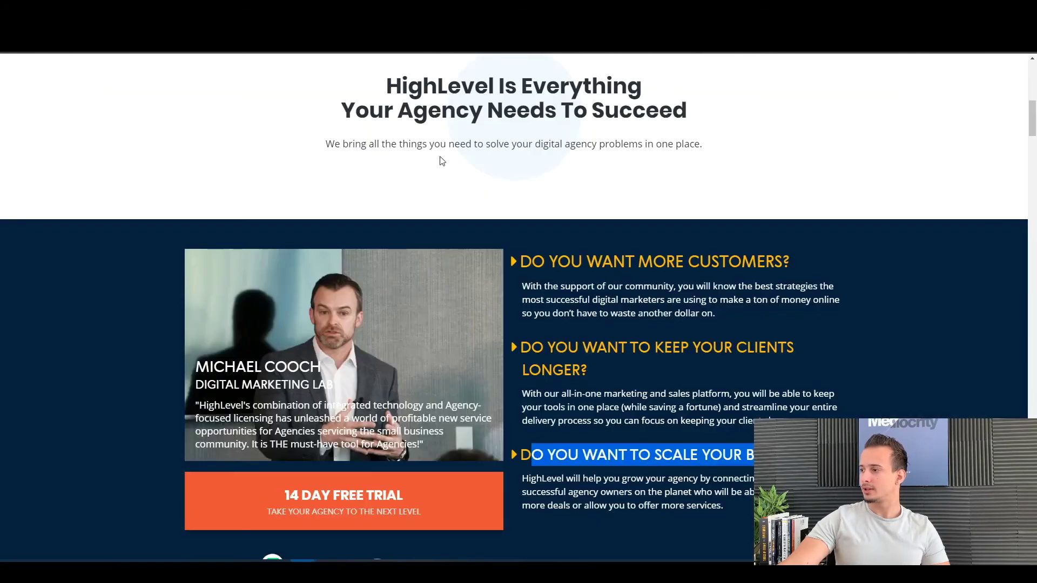
Step: Go through the HighLevel sales page down to the table comparing its features and monthly price with other tools
{"action": "scroll", "coordinate": [525, 249], "scroll_direction": "down", "scroll_amount": 15}
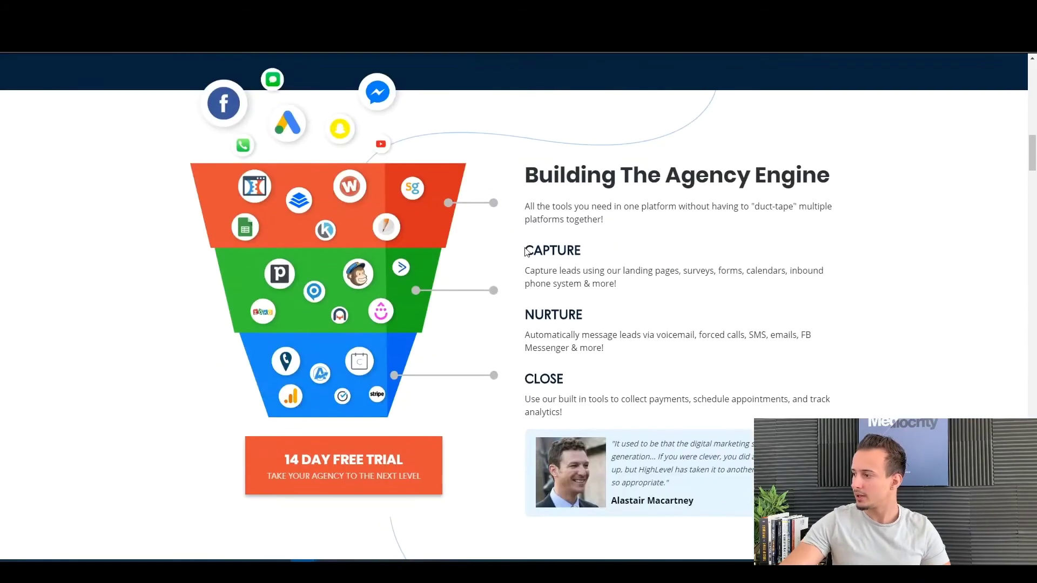
{"action": "scroll", "coordinate": [525, 248], "scroll_direction": "down", "scroll_amount": 20}
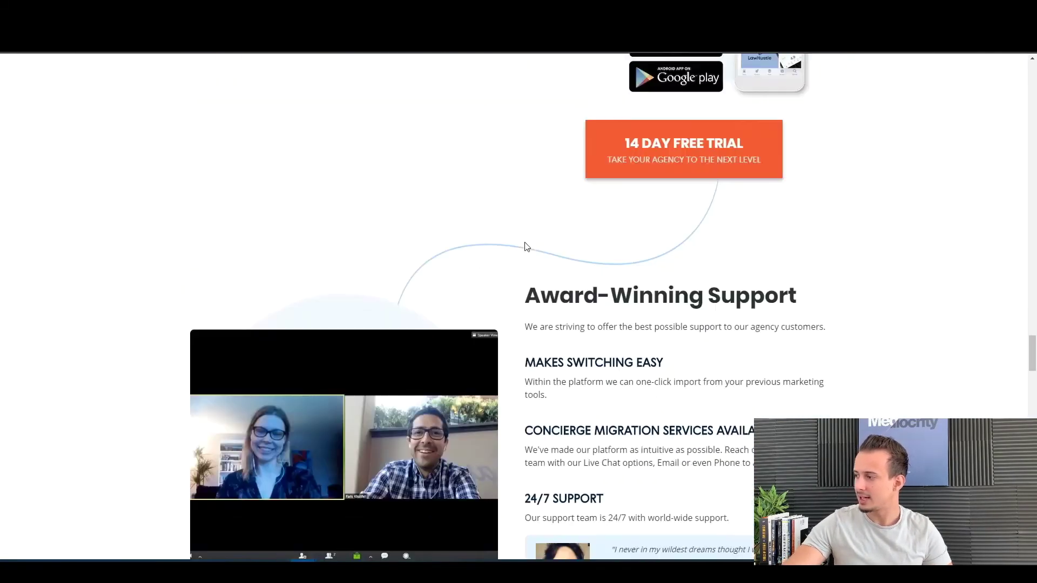
{"action": "scroll", "coordinate": [530, 247], "scroll_direction": "up", "scroll_amount": 4}
{"action": "scroll", "coordinate": [486, 216], "scroll_direction": "down", "scroll_amount": 4}
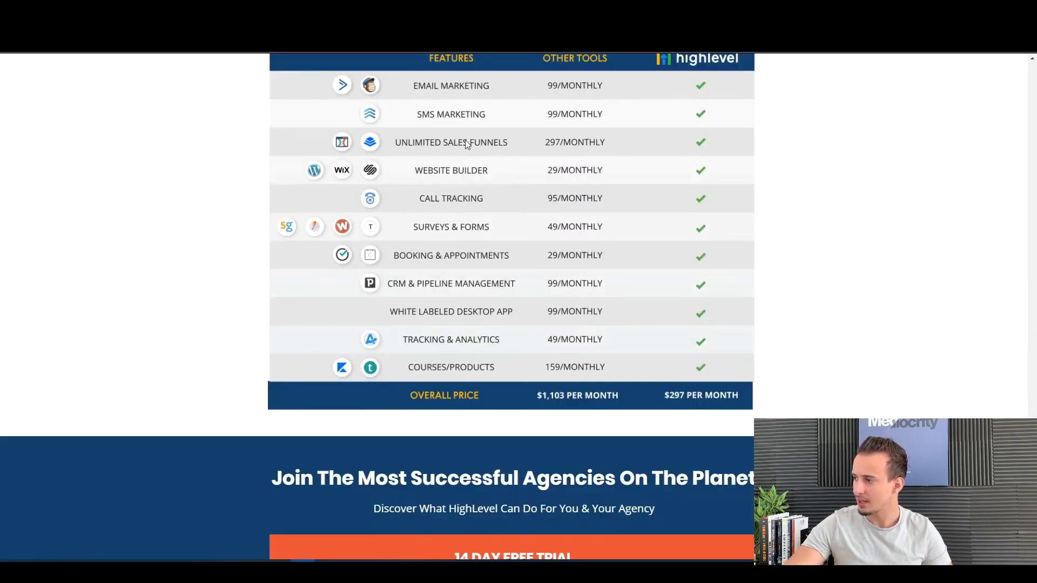
{"action": "scroll", "coordinate": [413, 161], "scroll_direction": "up", "scroll_amount": 1}
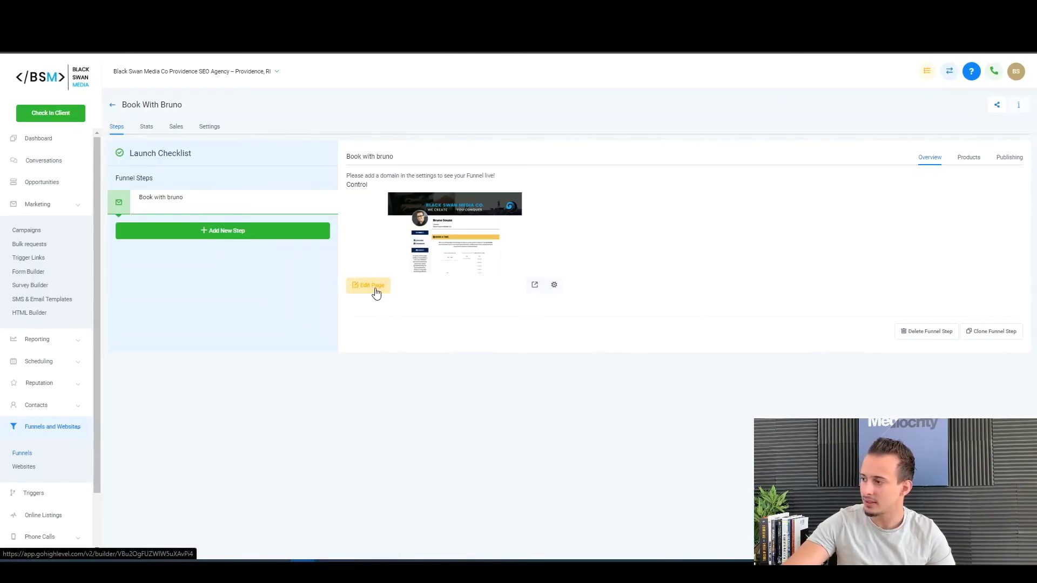
Step: Open the booking funnel page in the page editor, inspect its mobile layout and return to the desktop layout
{"action": "left_click", "coordinate": [369, 286]}
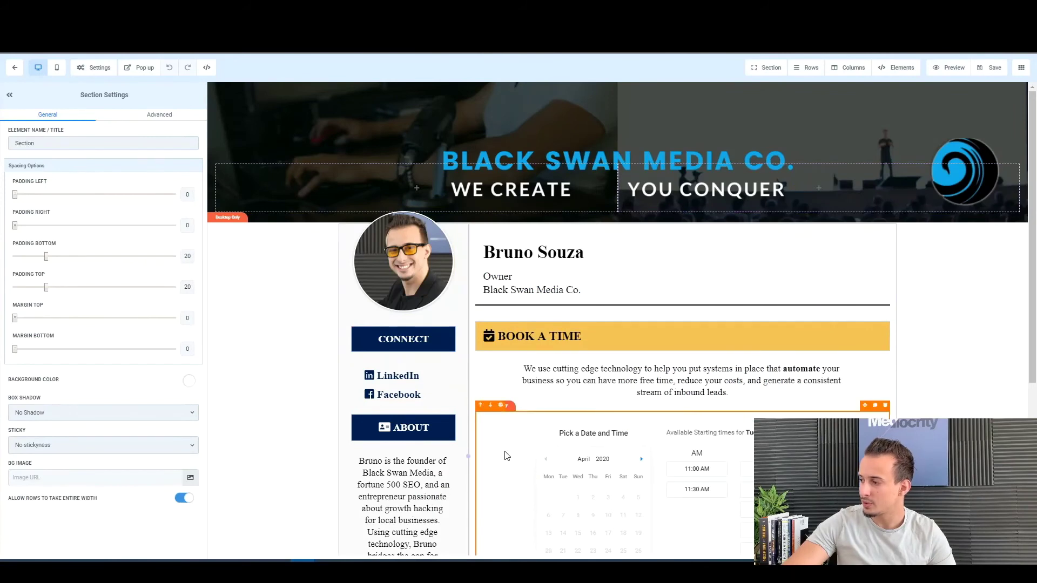
{"action": "left_click", "coordinate": [57, 68]}
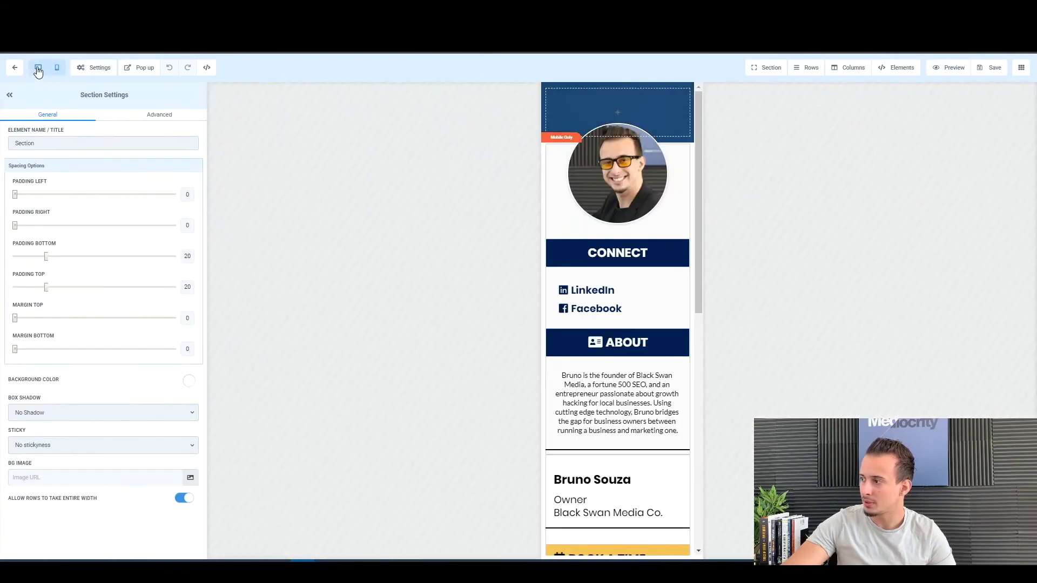
{"action": "scroll", "coordinate": [646, 194], "scroll_direction": "down", "scroll_amount": 4}
{"action": "scroll", "coordinate": [646, 216], "scroll_direction": "down", "scroll_amount": 4}
{"action": "scroll", "coordinate": [643, 249], "scroll_direction": "up", "scroll_amount": 10}
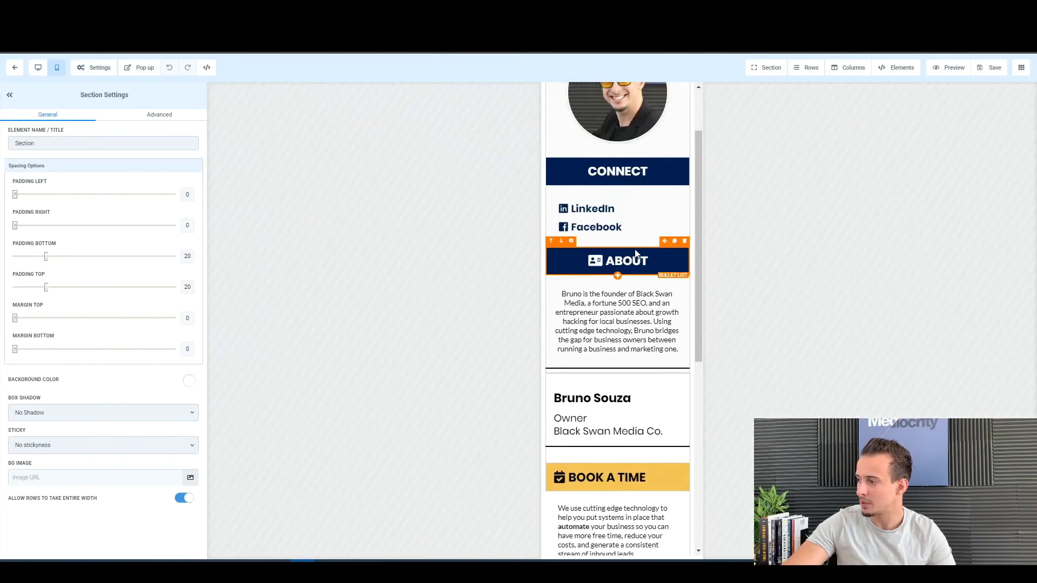
{"action": "left_click", "coordinate": [39, 67]}
{"action": "scroll", "coordinate": [691, 334], "scroll_direction": "down", "scroll_amount": 2}
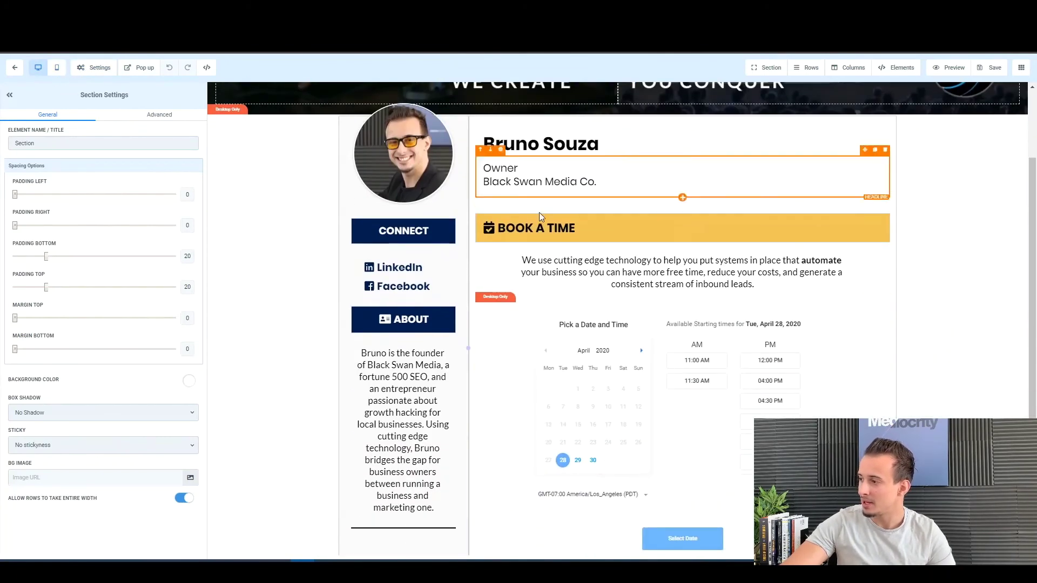
Step: Add a full-width section with a one-column row below the booking calendar section
{"action": "left_click", "coordinate": [280, 184]}
{"action": "scroll", "coordinate": [744, 258], "scroll_direction": "down", "scroll_amount": 3}
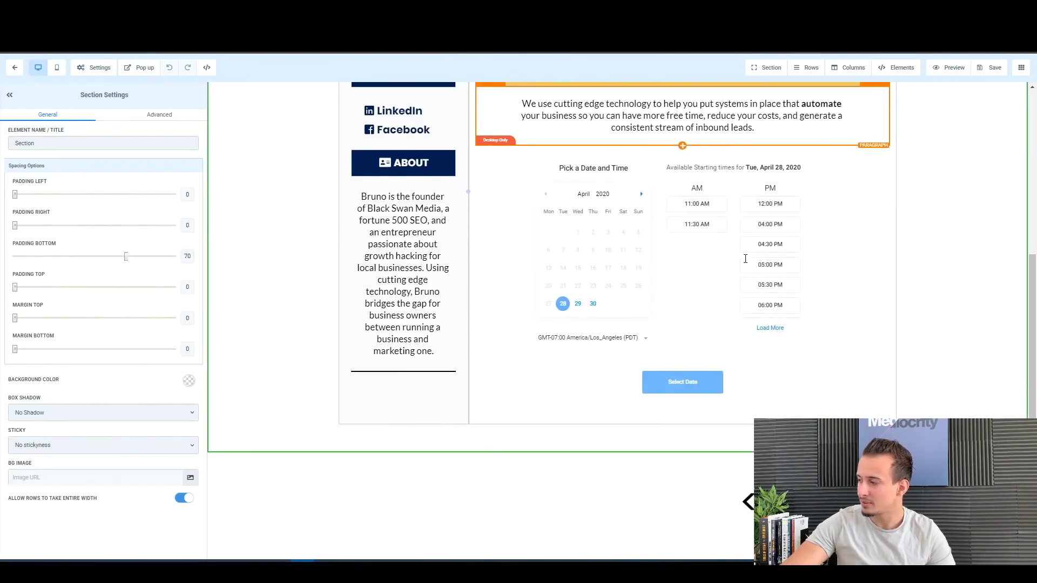
{"action": "scroll", "coordinate": [744, 258], "scroll_direction": "up", "scroll_amount": 5}
{"action": "scroll", "coordinate": [746, 263], "scroll_direction": "down", "scroll_amount": 5}
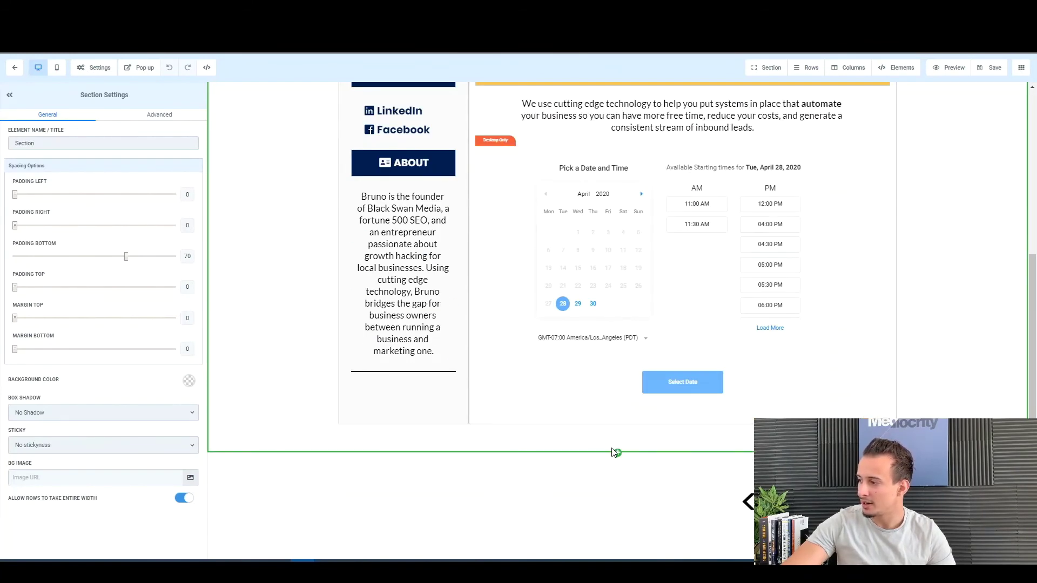
{"action": "left_click", "coordinate": [618, 455]}
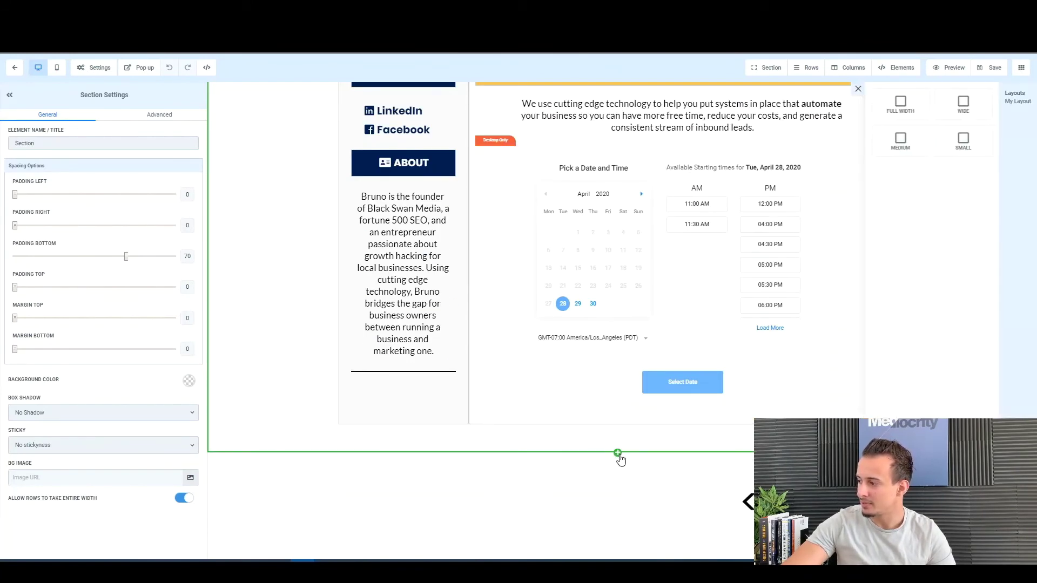
{"action": "left_click", "coordinate": [897, 106]}
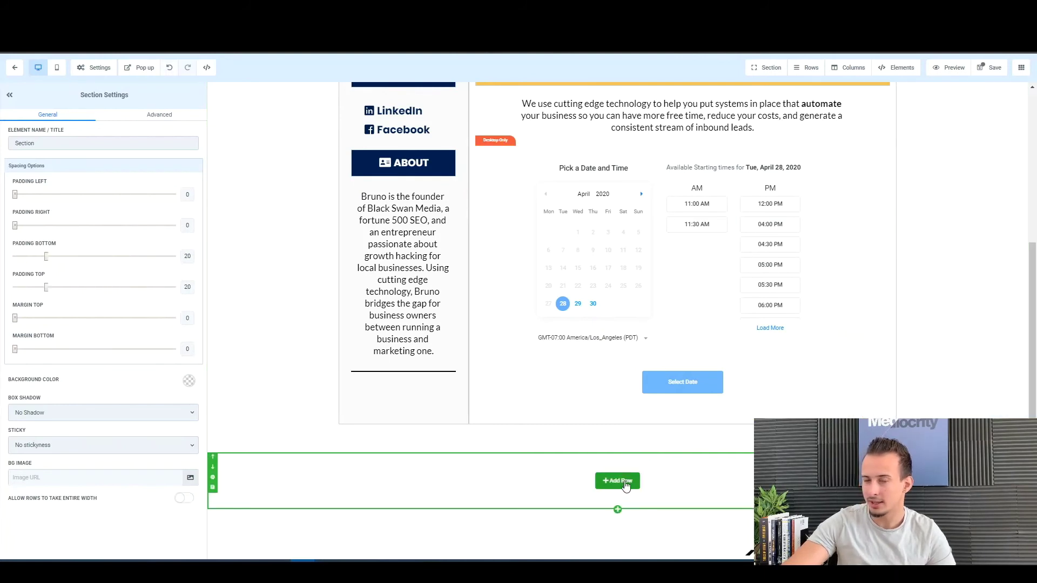
{"action": "left_click", "coordinate": [625, 485]}
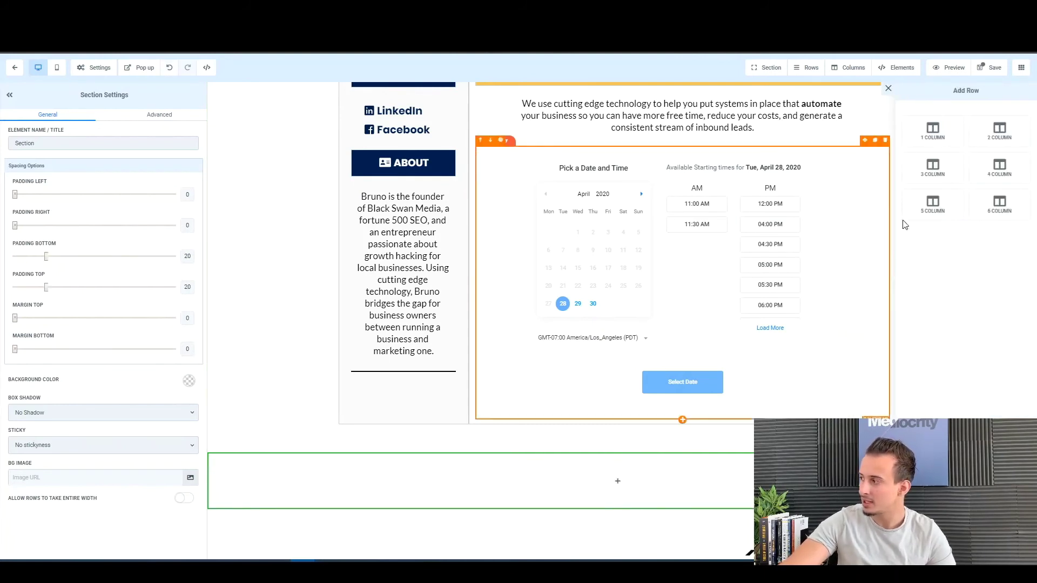
{"action": "left_click", "coordinate": [924, 132]}
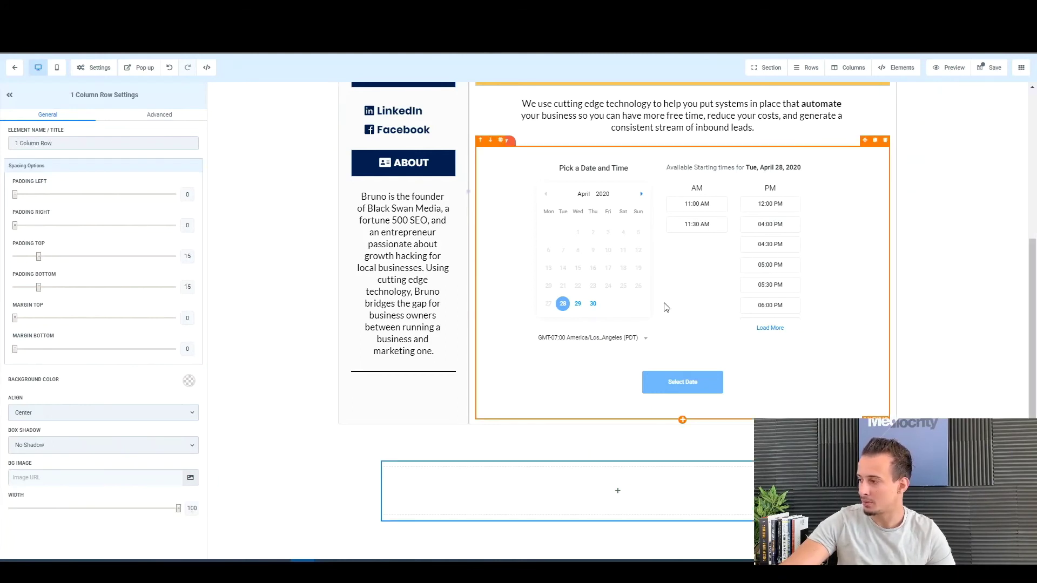
Step: Insert a Headline element into the empty one-column row
{"action": "left_click", "coordinate": [618, 414]}
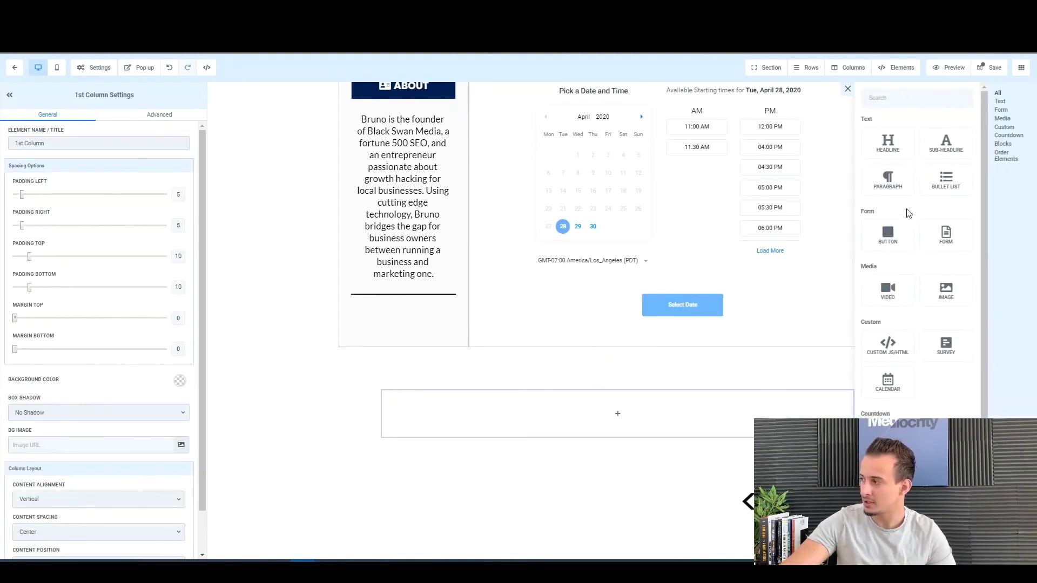
{"action": "scroll", "coordinate": [908, 227], "scroll_direction": "down", "scroll_amount": 2}
{"action": "scroll", "coordinate": [932, 341], "scroll_direction": "up", "scroll_amount": 1}
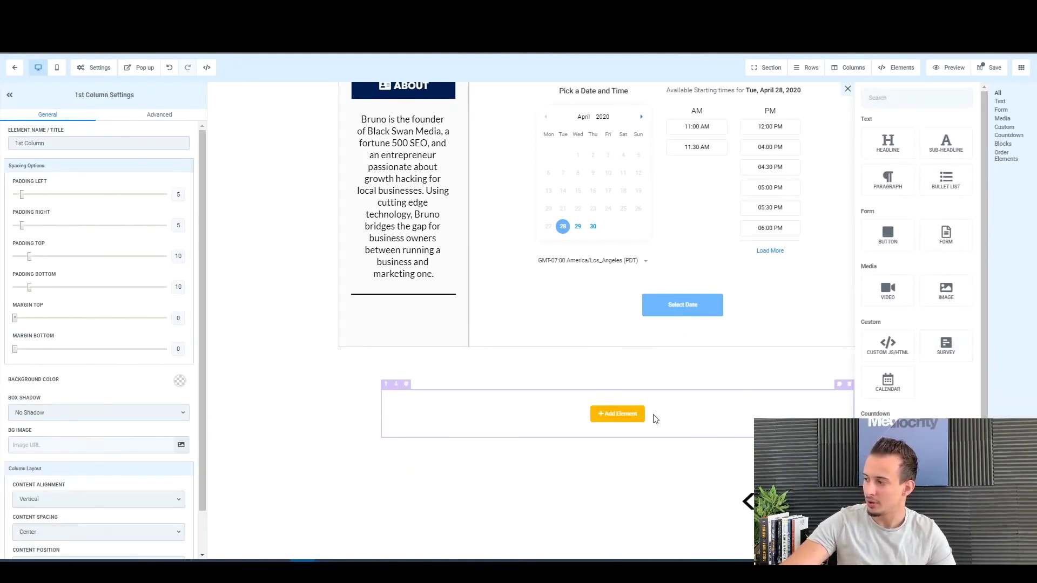
{"action": "left_click", "coordinate": [889, 141]}
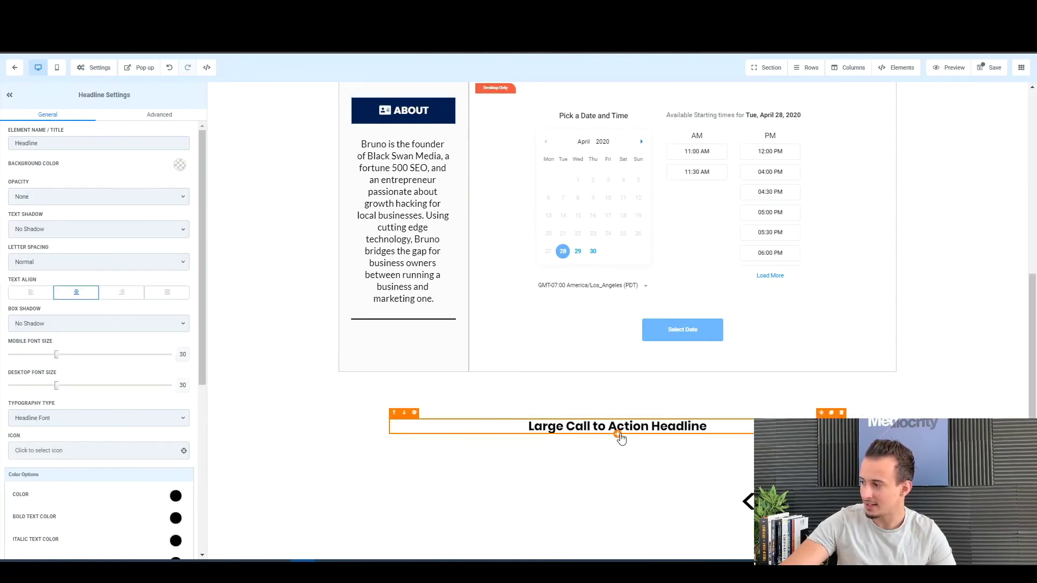
Step: Review the whole booking page in the desktop and mobile layouts, ending in the desktop layout
{"action": "scroll", "coordinate": [617, 319], "scroll_direction": "up", "scroll_amount": 6}
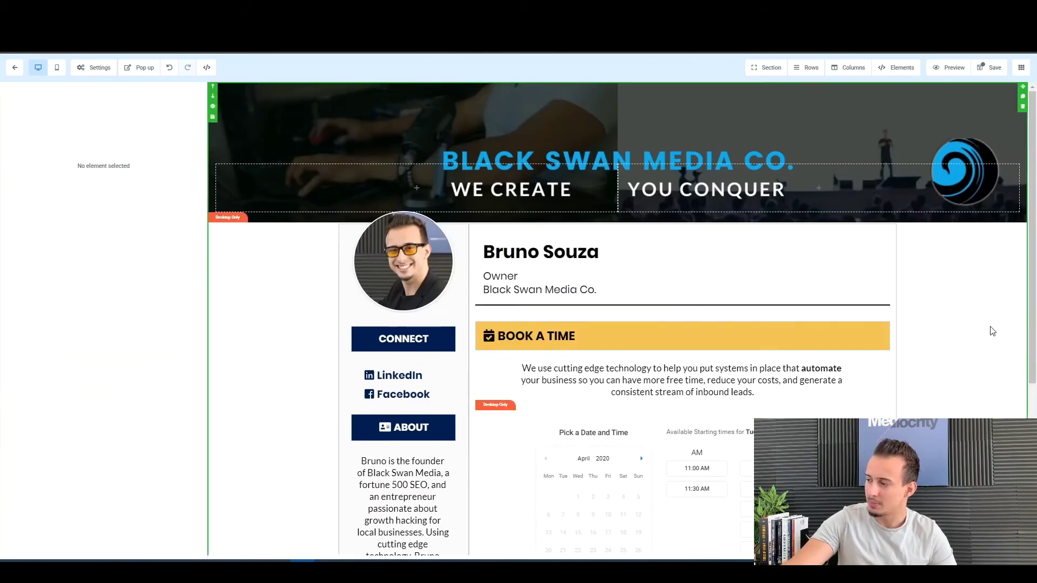
{"action": "scroll", "coordinate": [998, 341], "scroll_direction": "down", "scroll_amount": 4}
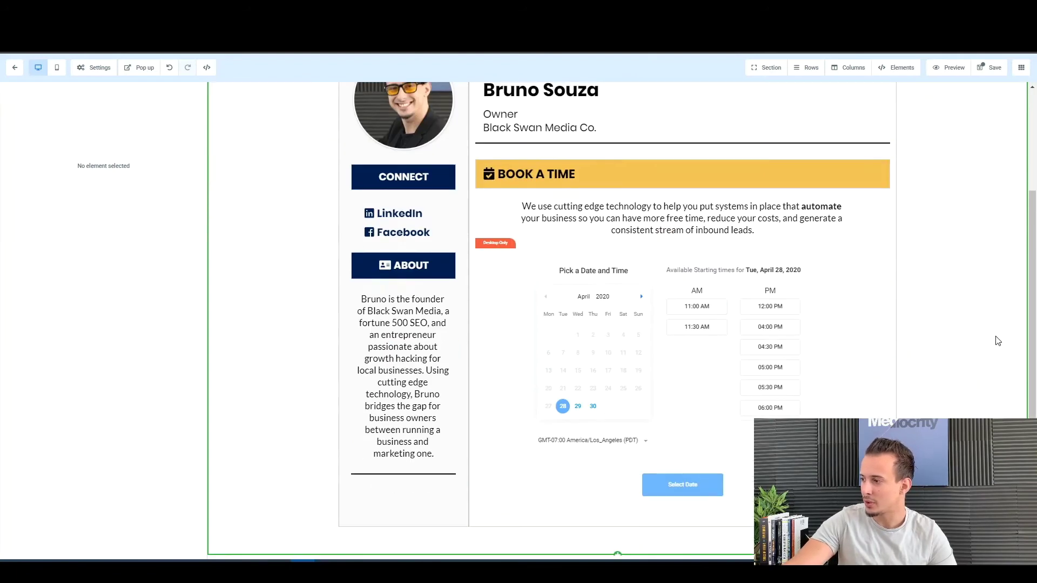
{"action": "scroll", "coordinate": [616, 319], "scroll_direction": "up", "scroll_amount": 4}
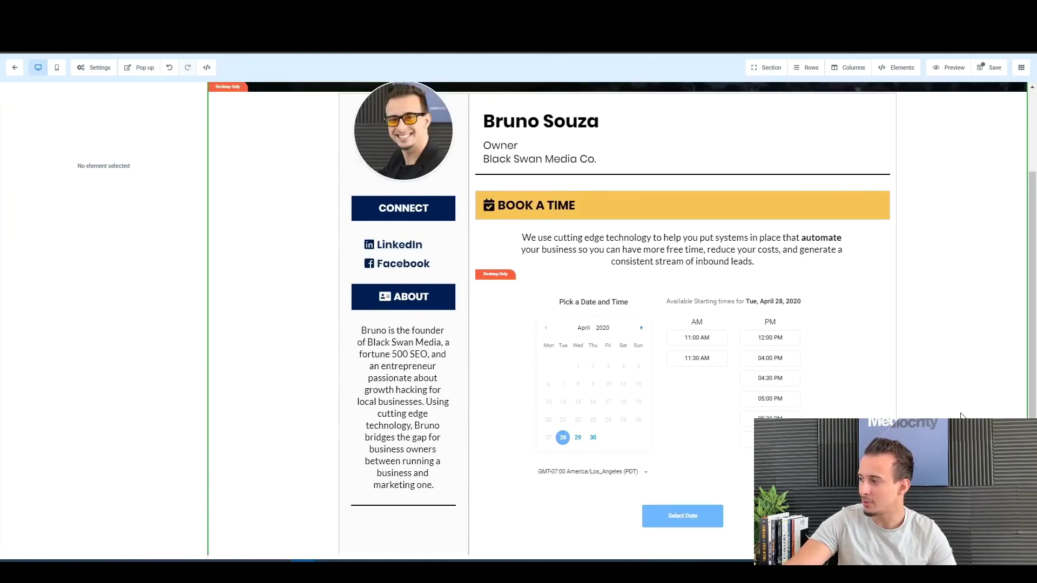
{"action": "left_click", "coordinate": [60, 71]}
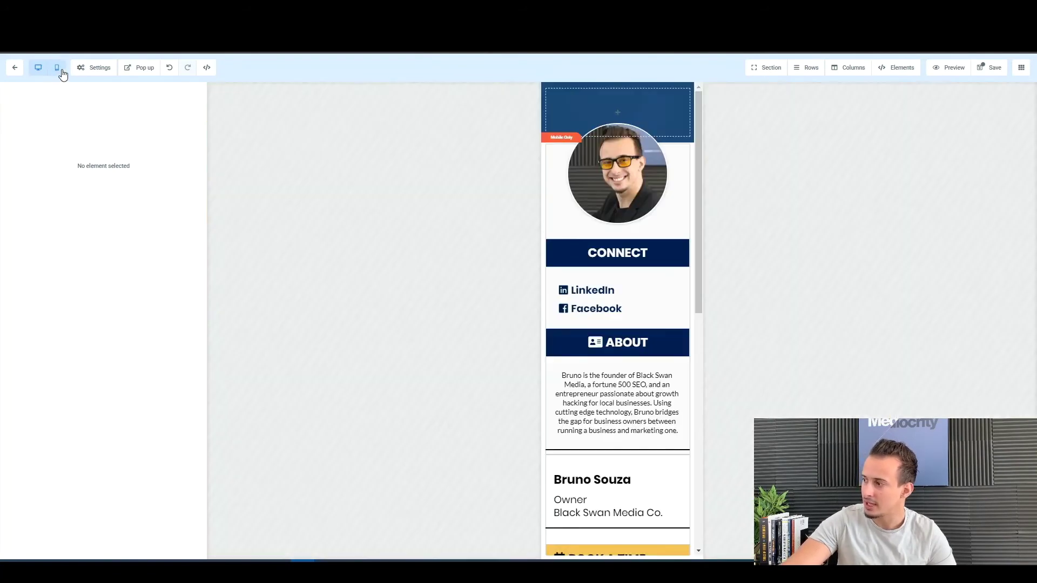
{"action": "scroll", "coordinate": [630, 396], "scroll_direction": "down", "scroll_amount": 6}
{"action": "scroll", "coordinate": [630, 396], "scroll_direction": "down", "scroll_amount": 2}
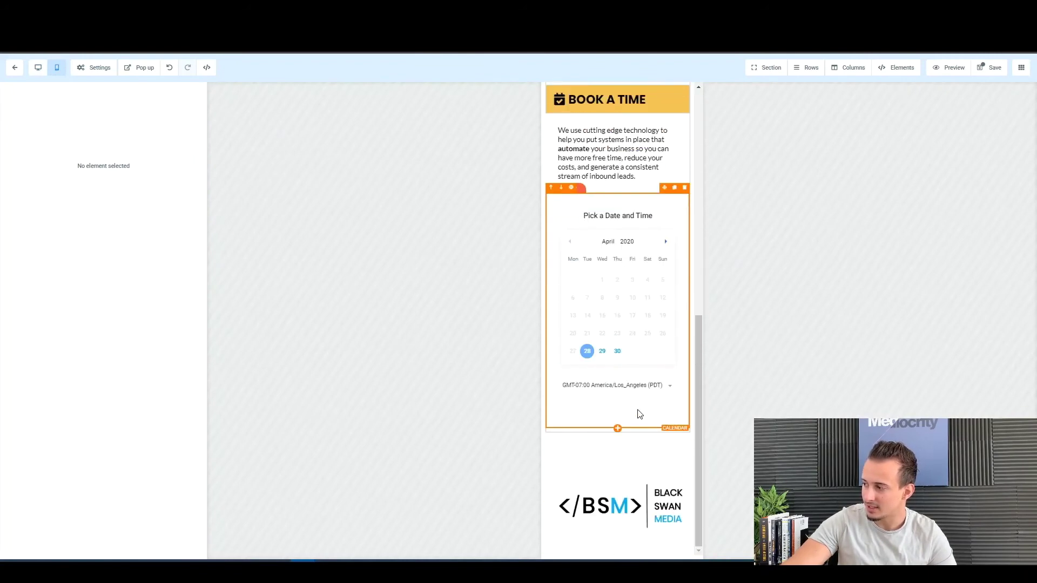
{"action": "scroll", "coordinate": [626, 405], "scroll_direction": "up", "scroll_amount": 8}
{"action": "scroll", "coordinate": [630, 440], "scroll_direction": "up", "scroll_amount": 1}
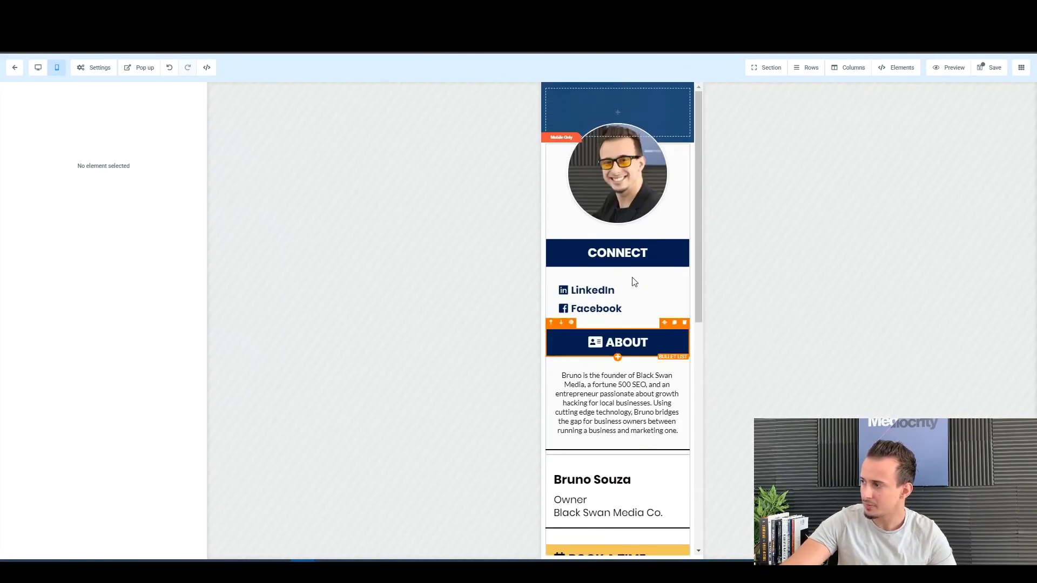
{"action": "left_click", "coordinate": [37, 68]}
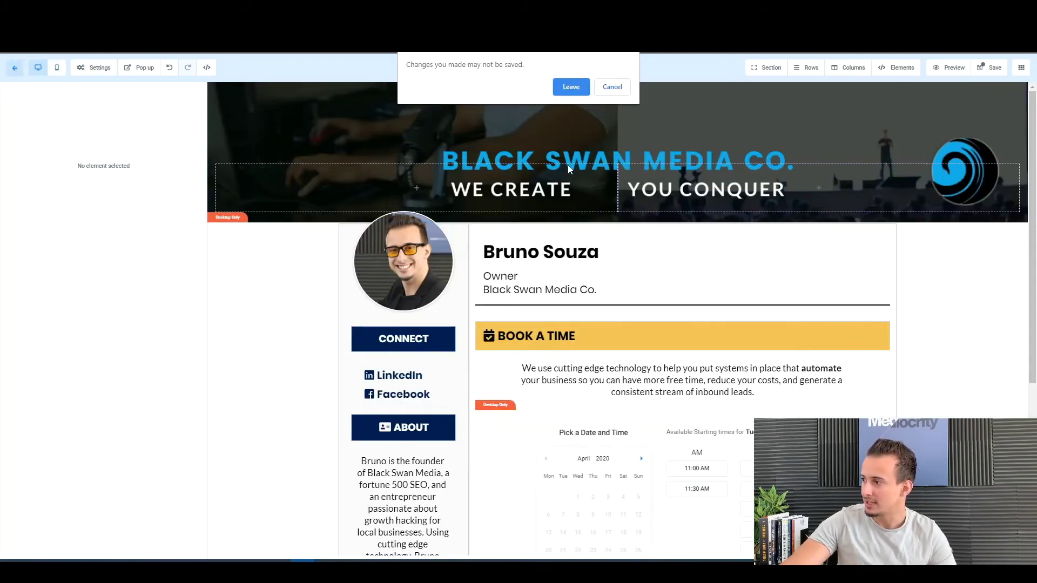
Step: Cancel leaving the page editor and open the settings of the page's Calendar element
{"action": "left_click", "coordinate": [612, 86]}
{"action": "scroll", "coordinate": [543, 324], "scroll_direction": "down", "scroll_amount": 3}
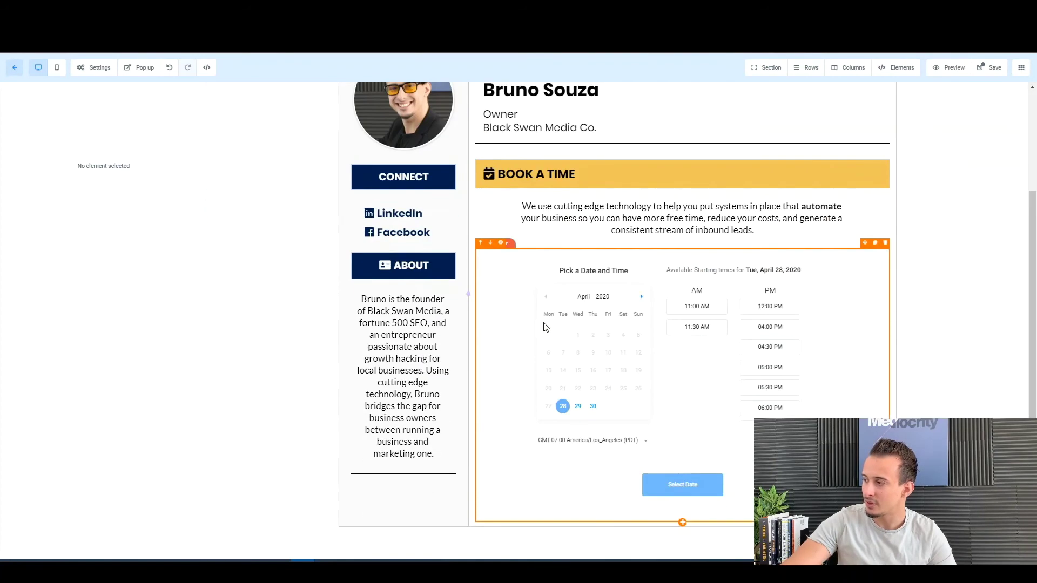
{"action": "left_click", "coordinate": [595, 335]}
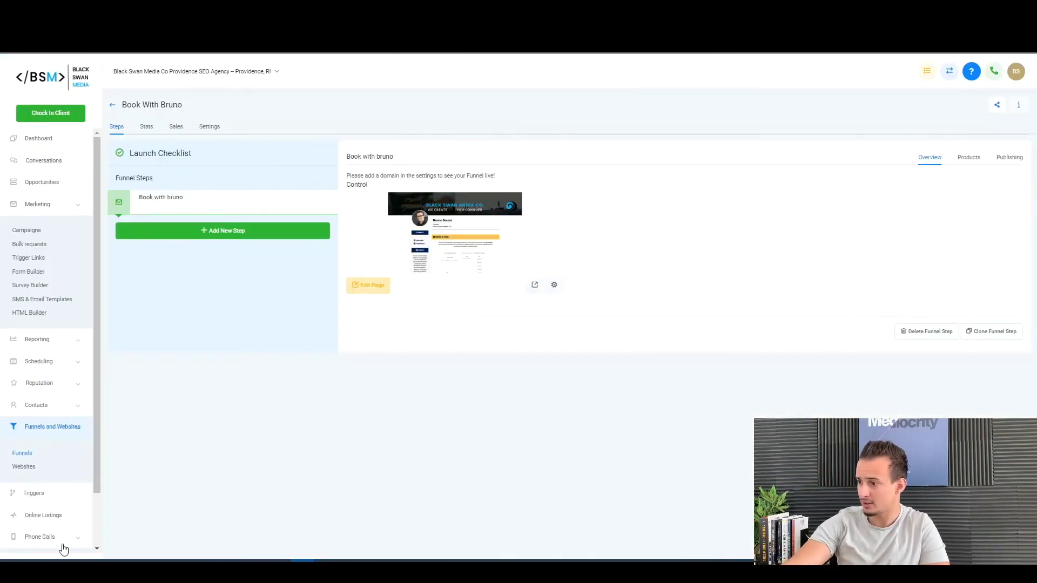
Step: Open the account's calendar settings and review the weekly hours and sync option of the booking calendar listed below Agency Calendar
{"action": "scroll", "coordinate": [60, 533], "scroll_direction": "down", "scroll_amount": 2}
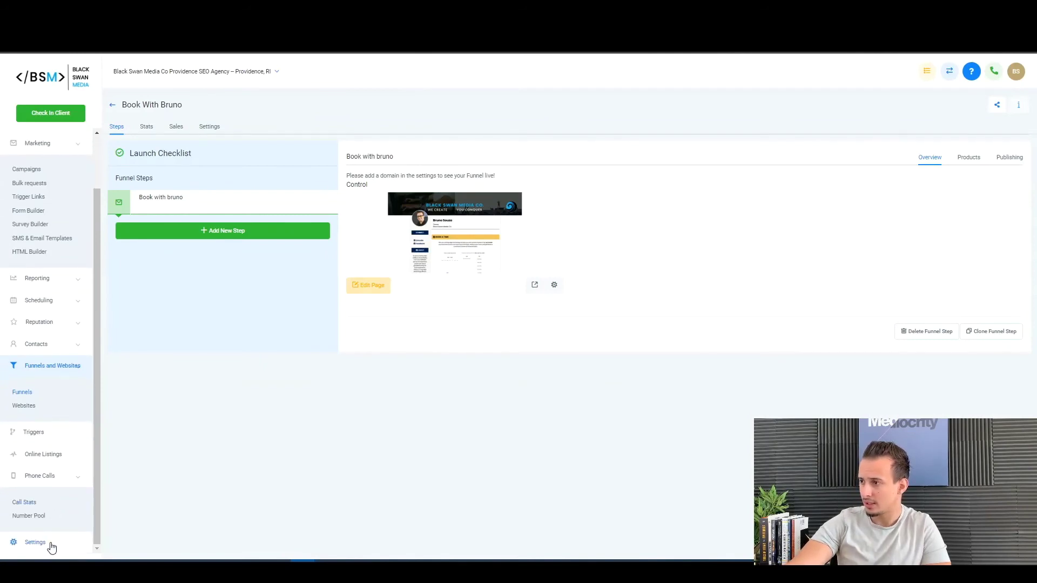
{"action": "left_click", "coordinate": [52, 547]}
{"action": "left_click", "coordinate": [584, 115]}
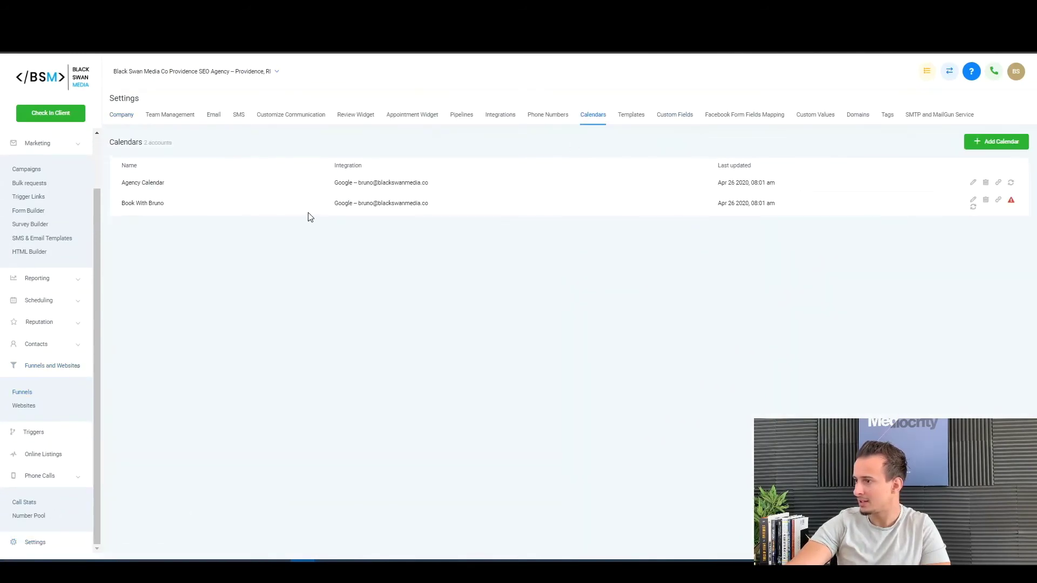
{"action": "left_click", "coordinate": [973, 200]}
{"action": "scroll", "coordinate": [475, 251], "scroll_direction": "down", "scroll_amount": 4}
{"action": "scroll", "coordinate": [502, 302], "scroll_direction": "up", "scroll_amount": 4}
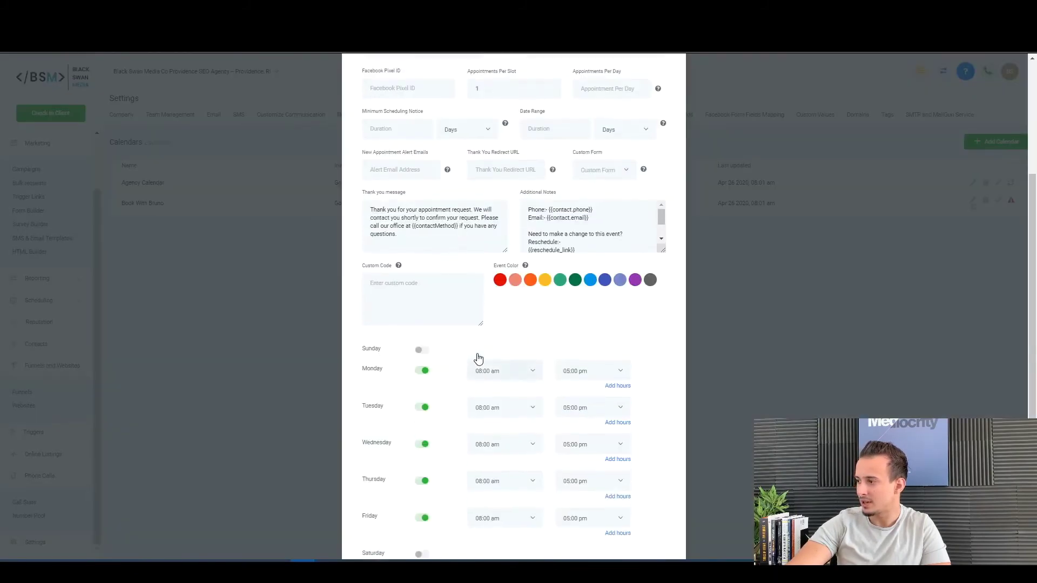
{"action": "scroll", "coordinate": [428, 312], "scroll_direction": "down", "scroll_amount": 6}
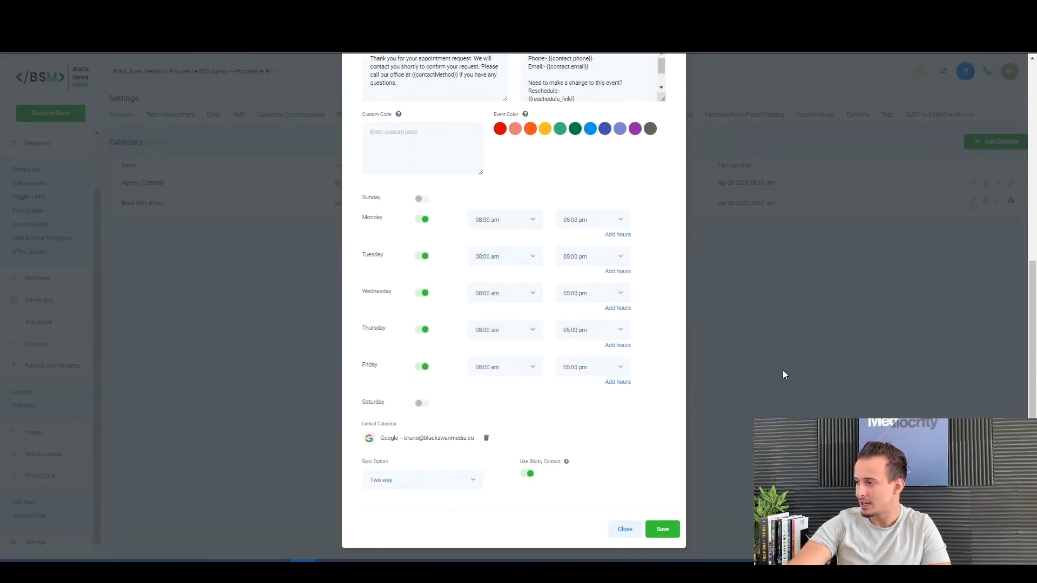
{"action": "left_click", "coordinate": [784, 375]}
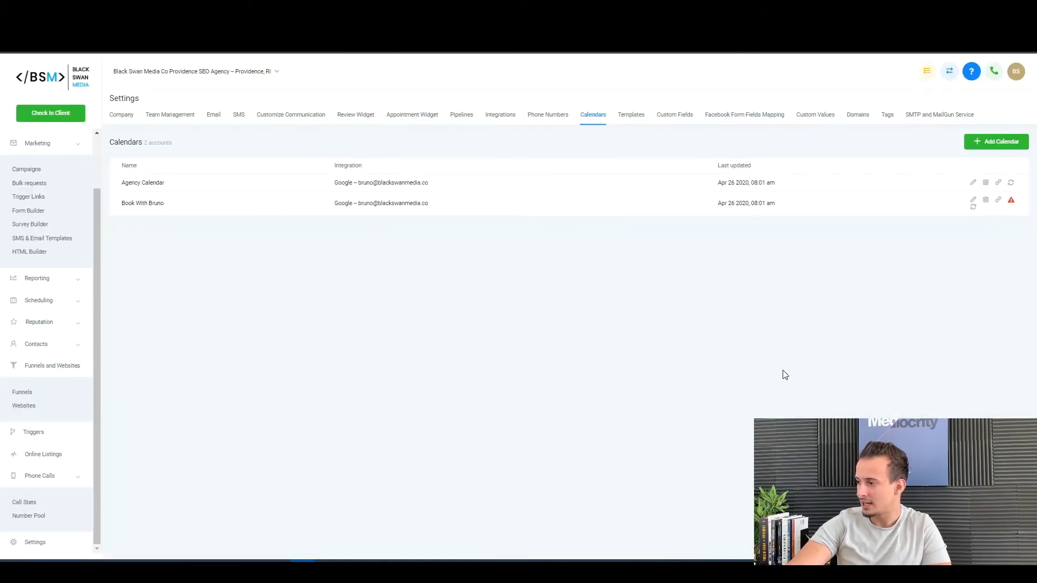
Step: Copy the link of the calendar listed below Agency Calendar and save the booking page in the page editor
{"action": "left_click", "coordinate": [999, 201]}
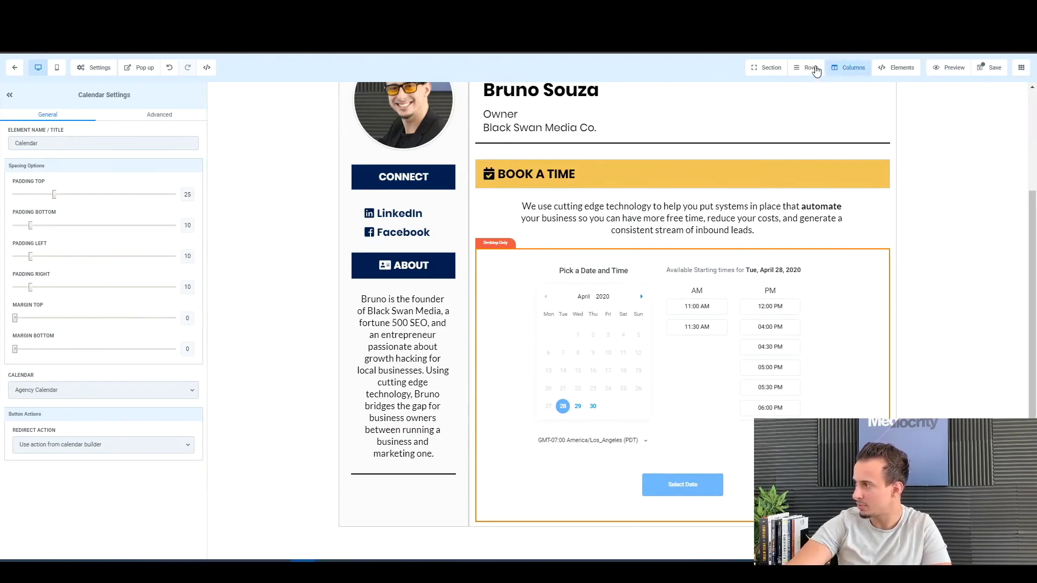
{"action": "left_click", "coordinate": [991, 67]}
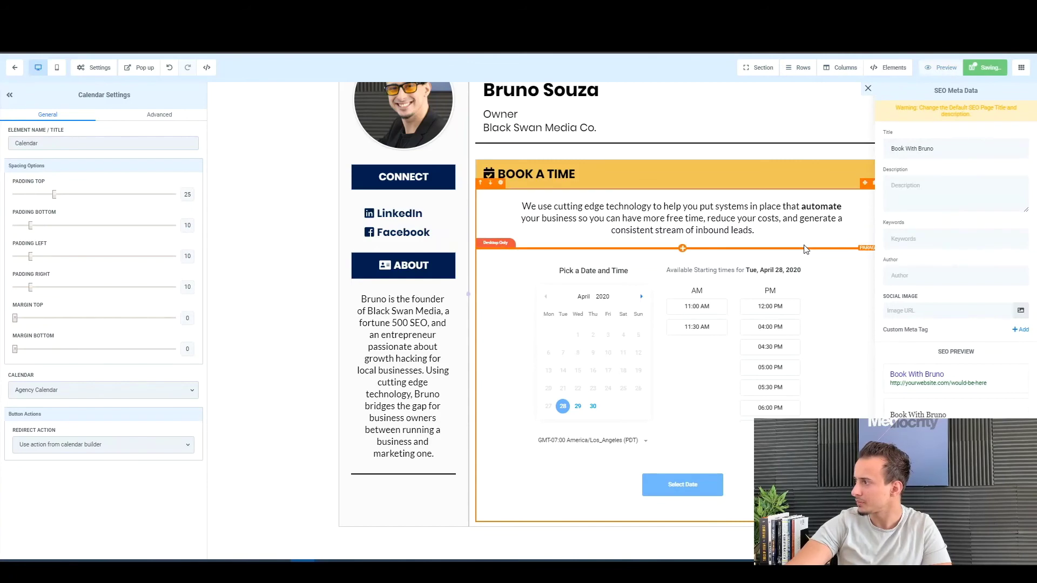
Step: Reload the live booking page, choose the 04:30 PM slot on Tue, Apr 28, 2020, and review the consultation booking form's fields
{"action": "key", "text": "F5"}
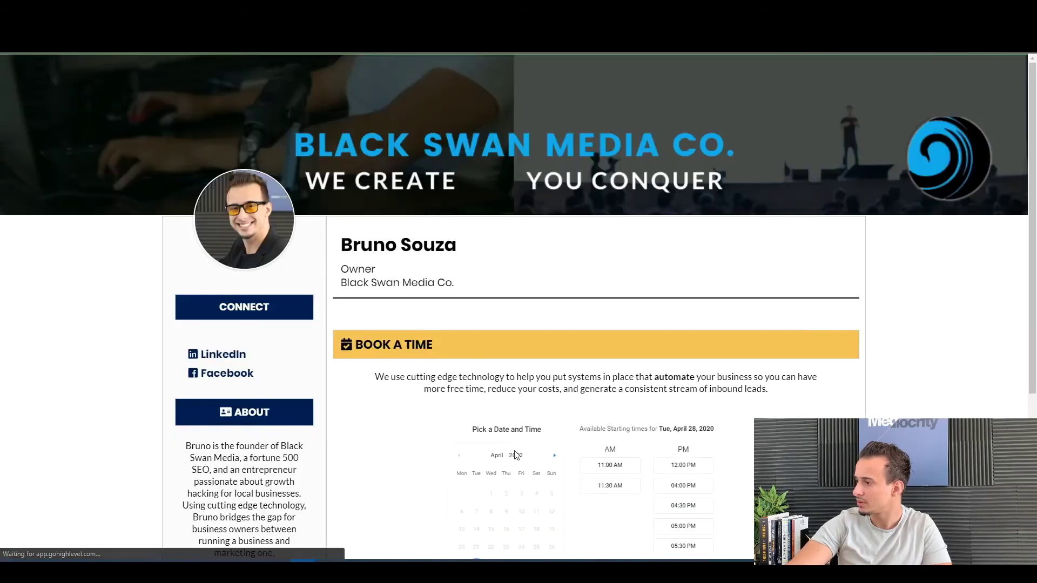
{"action": "scroll", "coordinate": [690, 344], "scroll_direction": "down", "scroll_amount": 3}
{"action": "left_click", "coordinate": [683, 344]}
{"action": "left_click", "coordinate": [594, 489]}
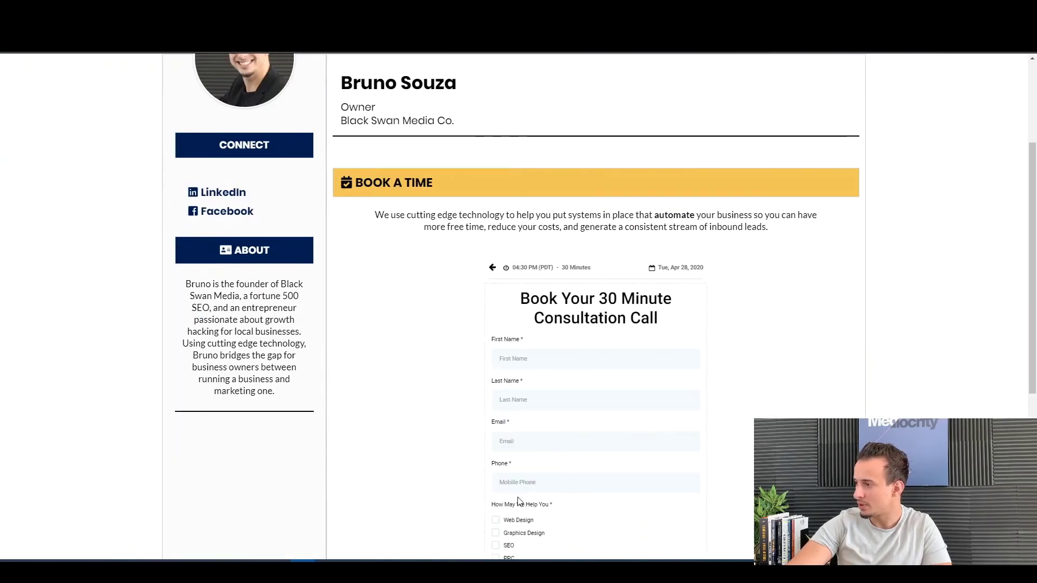
{"action": "scroll", "coordinate": [605, 264], "scroll_direction": "down", "scroll_amount": 4}
{"action": "scroll", "coordinate": [605, 263], "scroll_direction": "up", "scroll_amount": 3}
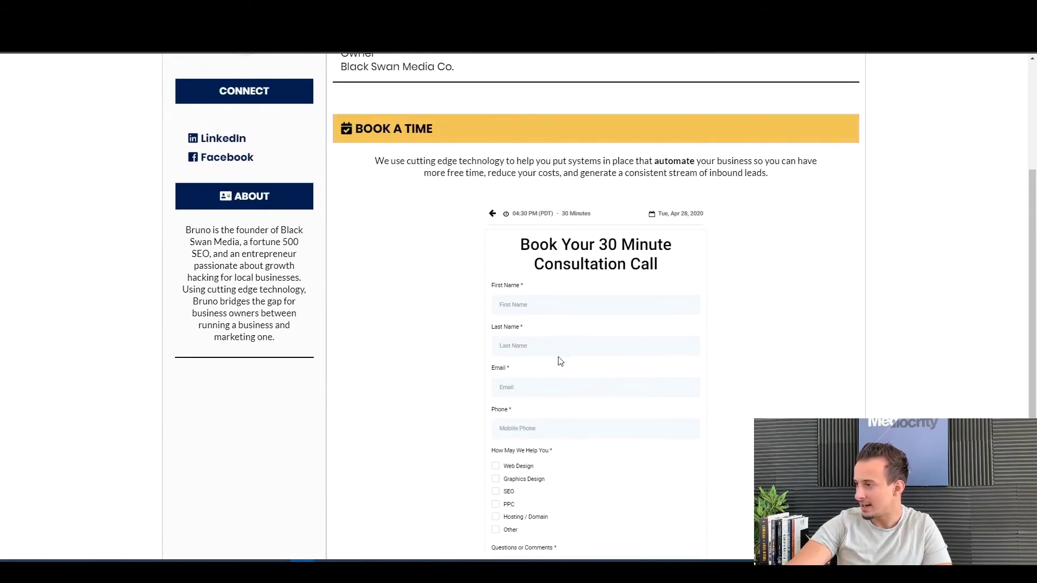
{"action": "scroll", "coordinate": [624, 416], "scroll_direction": "down", "scroll_amount": 3}
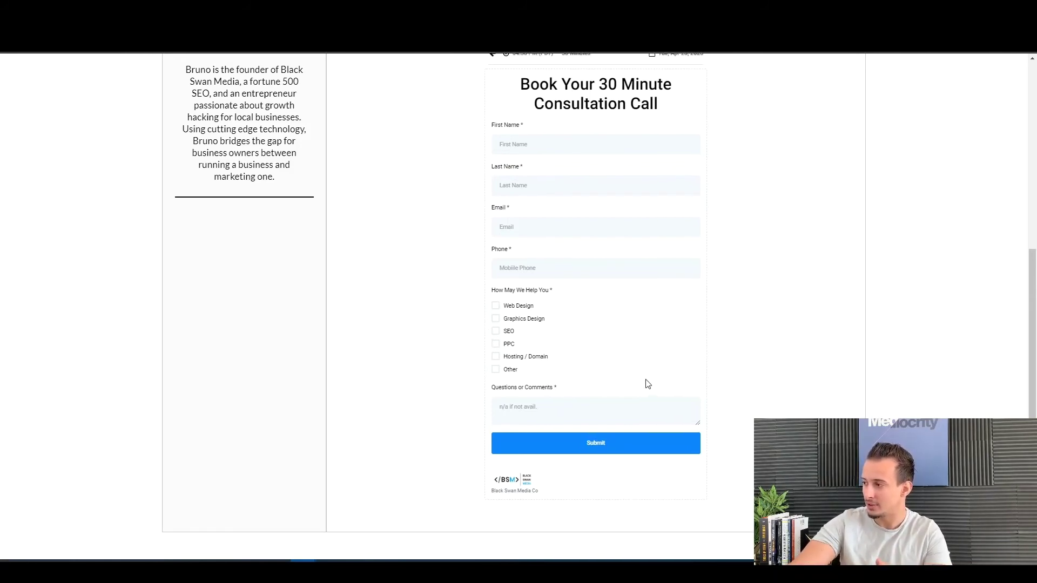
{"action": "scroll", "coordinate": [648, 384], "scroll_direction": "up", "scroll_amount": 3}
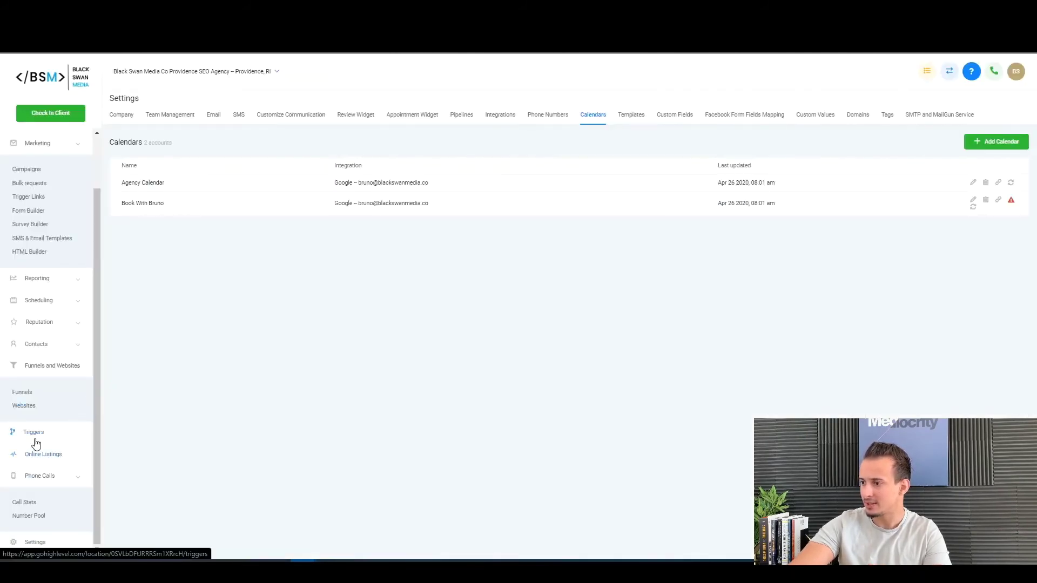
Step: Create a new basic trigger rule named "Test Trigger for YT VId"
{"action": "left_click", "coordinate": [32, 435]}
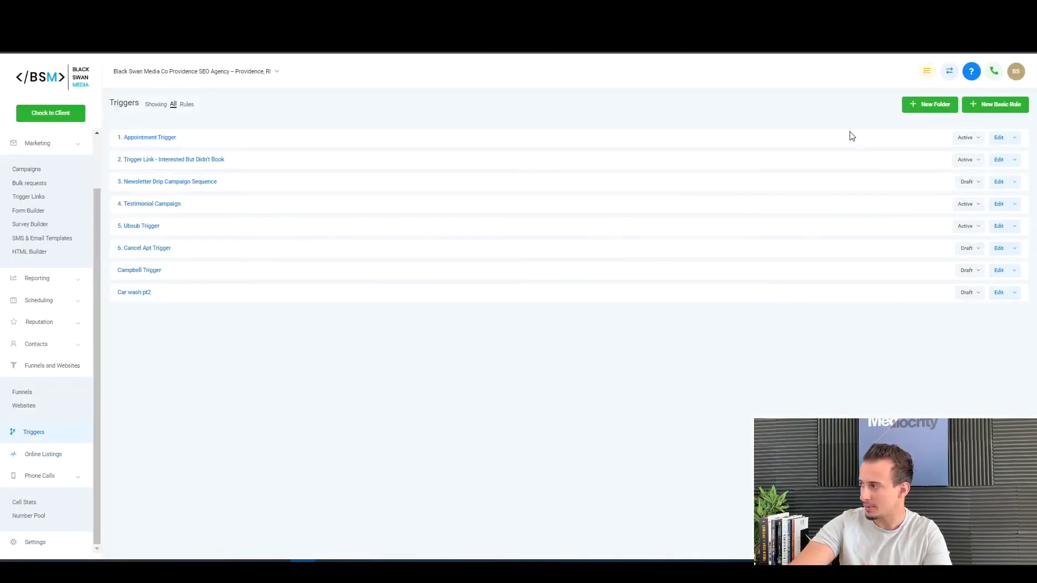
{"action": "left_click", "coordinate": [996, 108]}
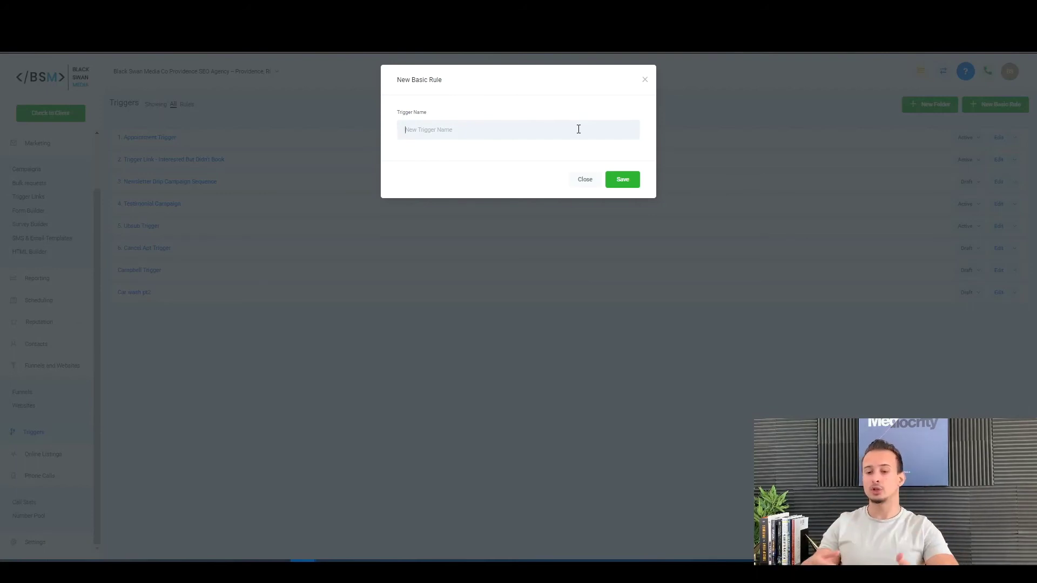
{"action": "type", "text": "Test Trigger for YT Vid"}
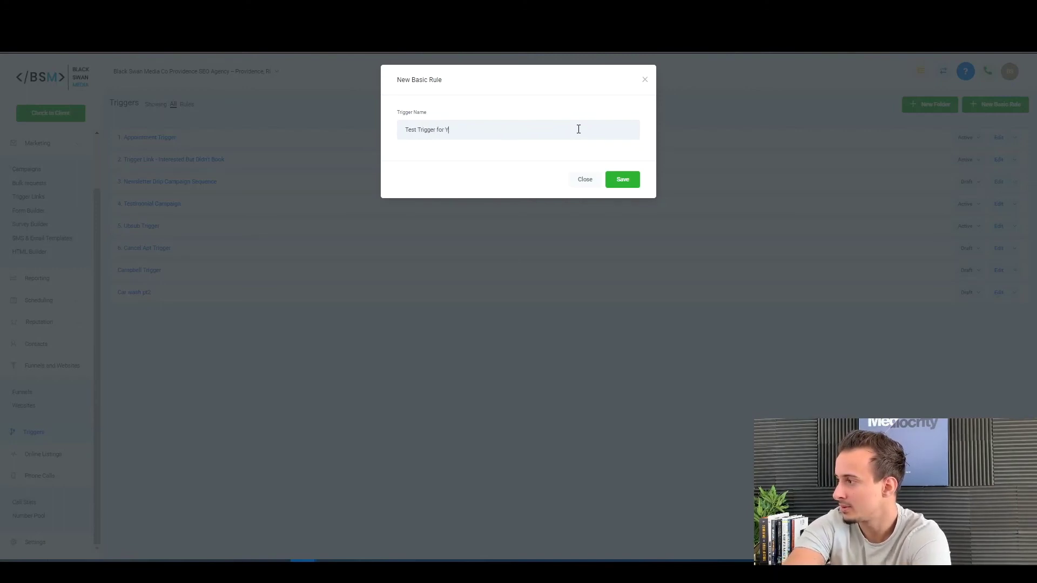
{"action": "left_click", "coordinate": [626, 179]}
Step: Set the rule's trigger to Appointment and filter it by In Calendar with the booking calendar listed below Agency Calendar
{"action": "left_click", "coordinate": [295, 209]}
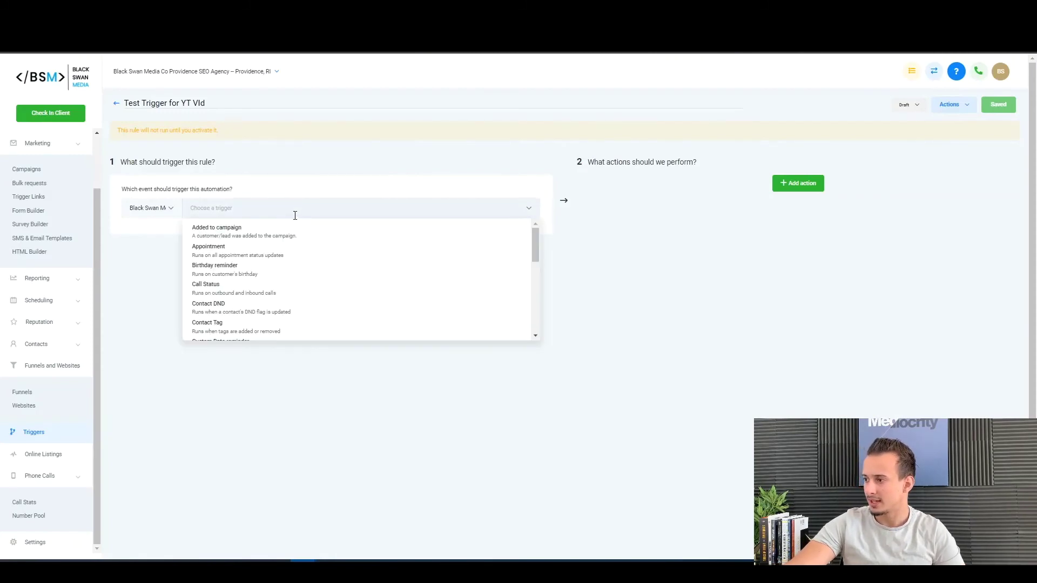
{"action": "left_click", "coordinate": [344, 251]}
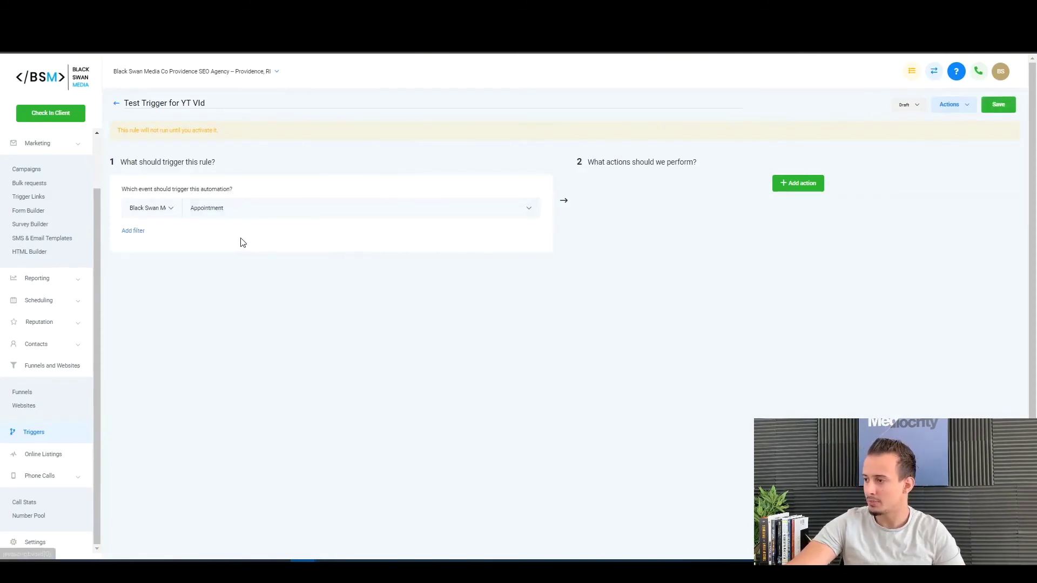
{"action": "left_click", "coordinate": [139, 232]}
{"action": "left_click", "coordinate": [165, 250]}
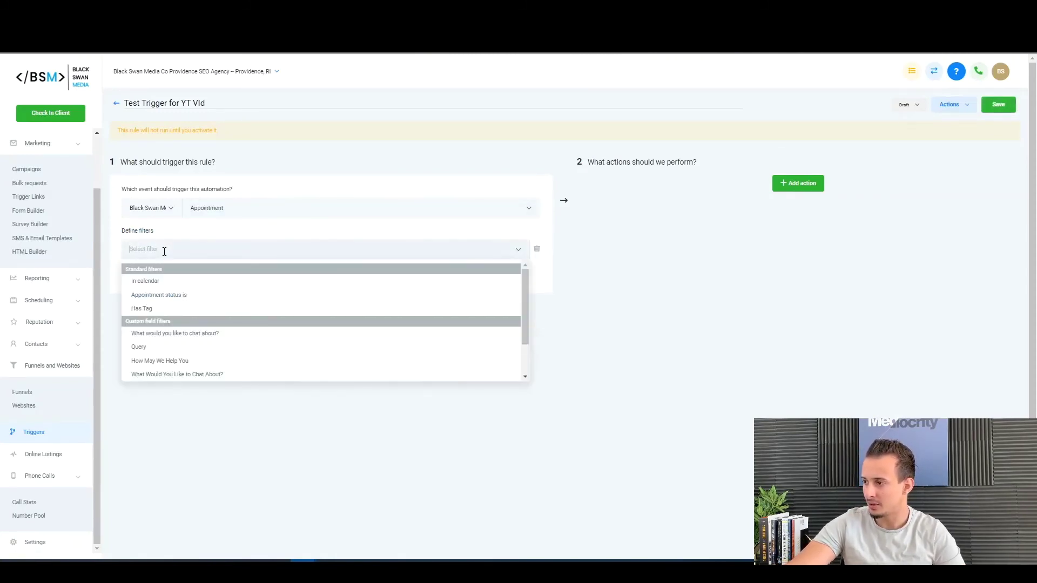
{"action": "left_click", "coordinate": [180, 286]}
{"action": "left_click", "coordinate": [378, 249]}
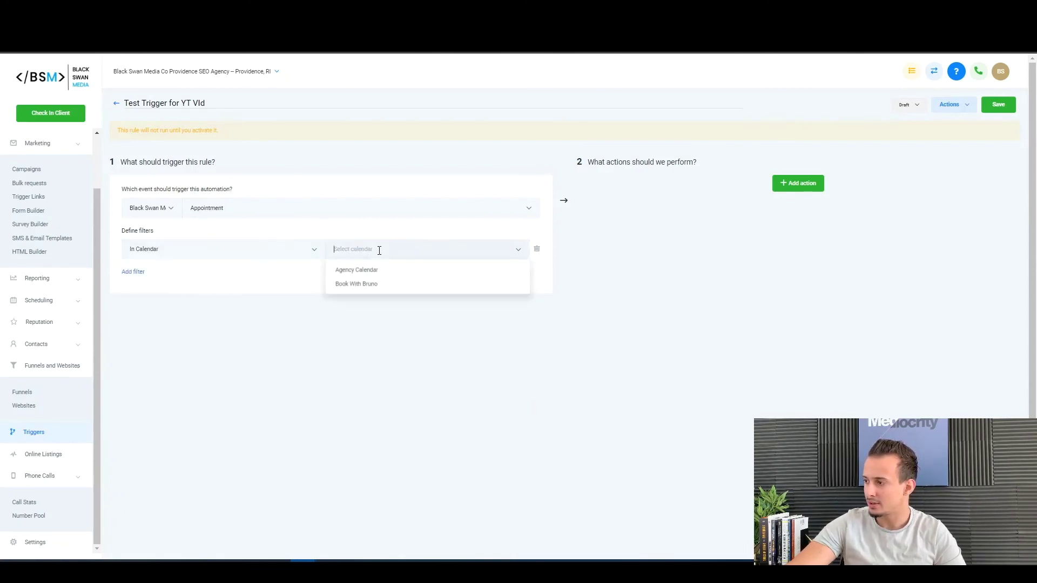
{"action": "left_click", "coordinate": [375, 284]}
Step: Add a second trigger filter on the custom field How May We Help You with the value Seo
{"action": "left_click", "coordinate": [136, 272]}
{"action": "left_click", "coordinate": [147, 295]}
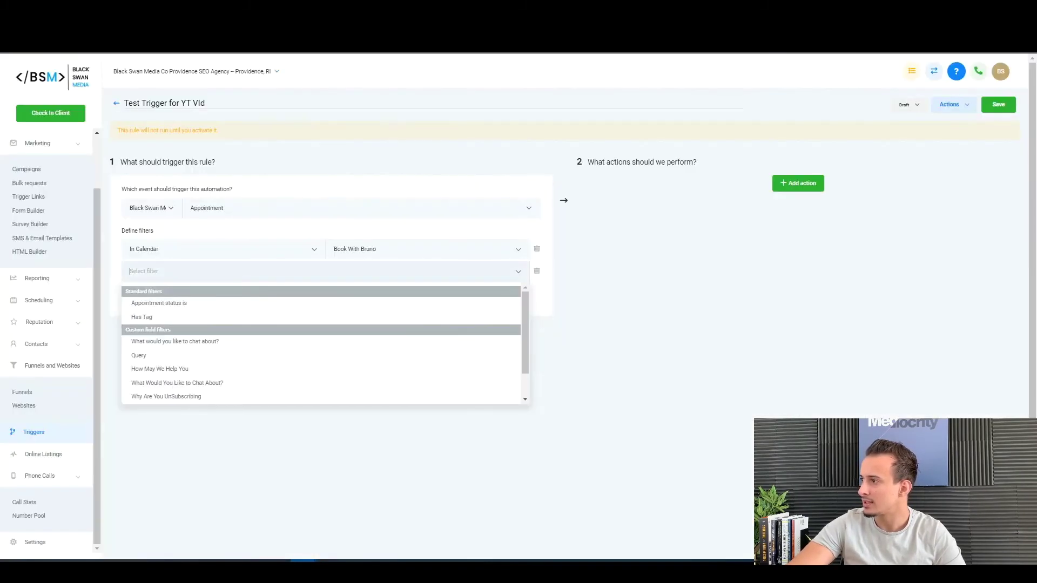
{"action": "left_click", "coordinate": [229, 369]}
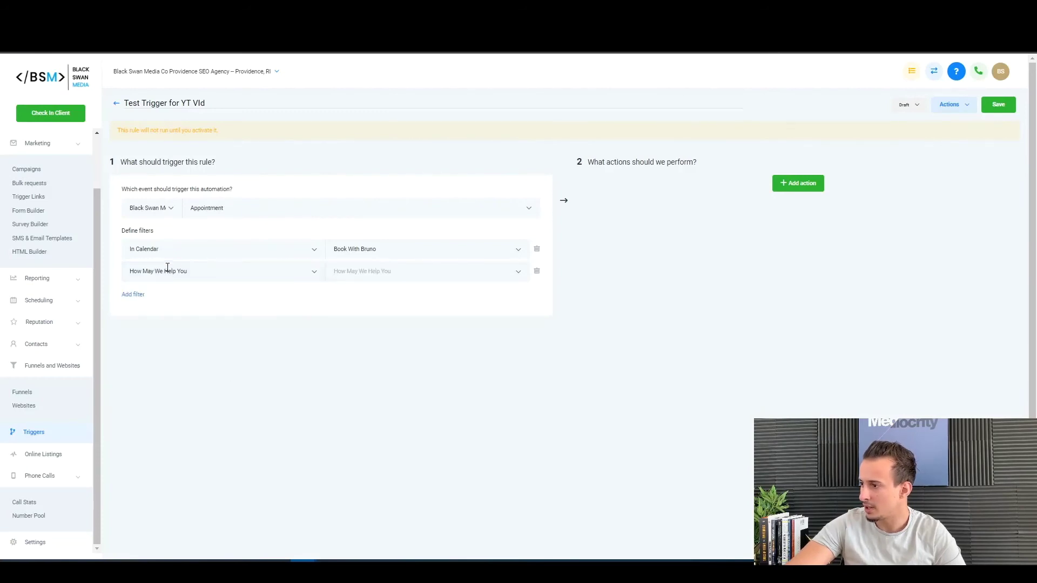
{"action": "left_click", "coordinate": [410, 268]}
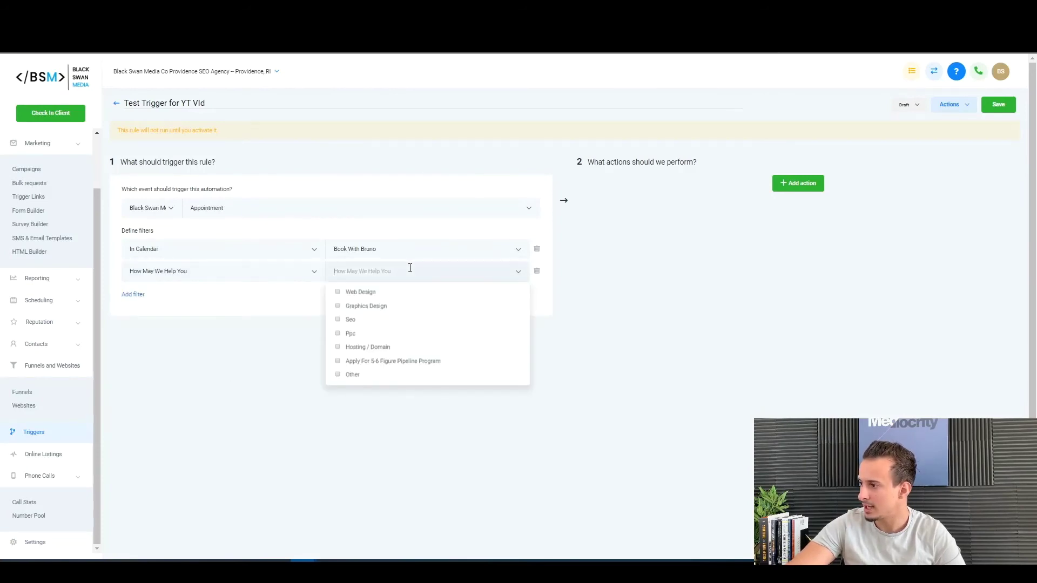
{"action": "left_click", "coordinate": [366, 323]}
Step: Add an Add To Campaign action to the rule and choose 4. Testimonial Campaign
{"action": "left_click", "coordinate": [799, 183]}
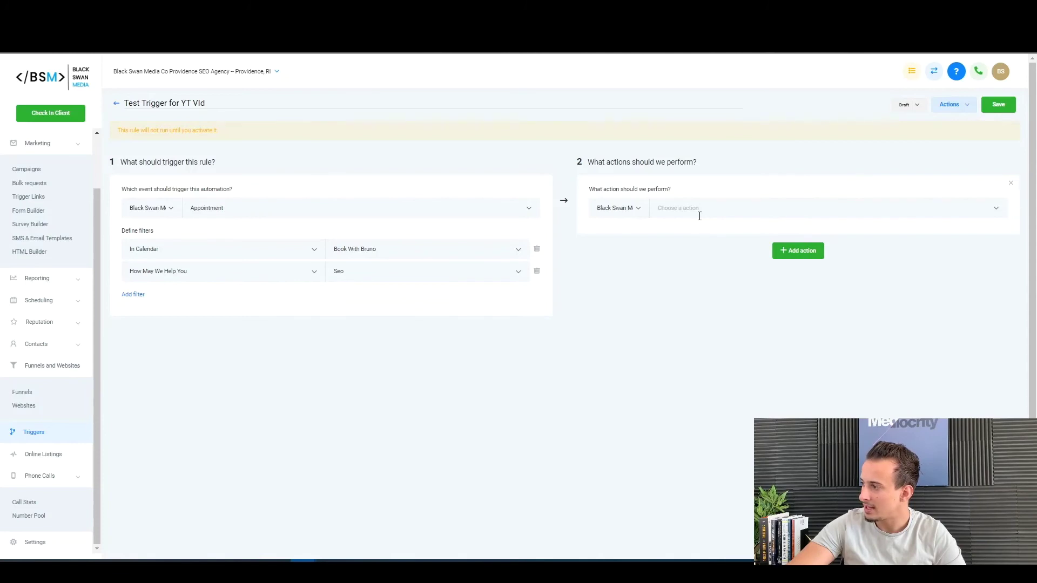
{"action": "left_click", "coordinate": [698, 210]}
{"action": "left_click", "coordinate": [710, 256]}
{"action": "left_click", "coordinate": [653, 236]}
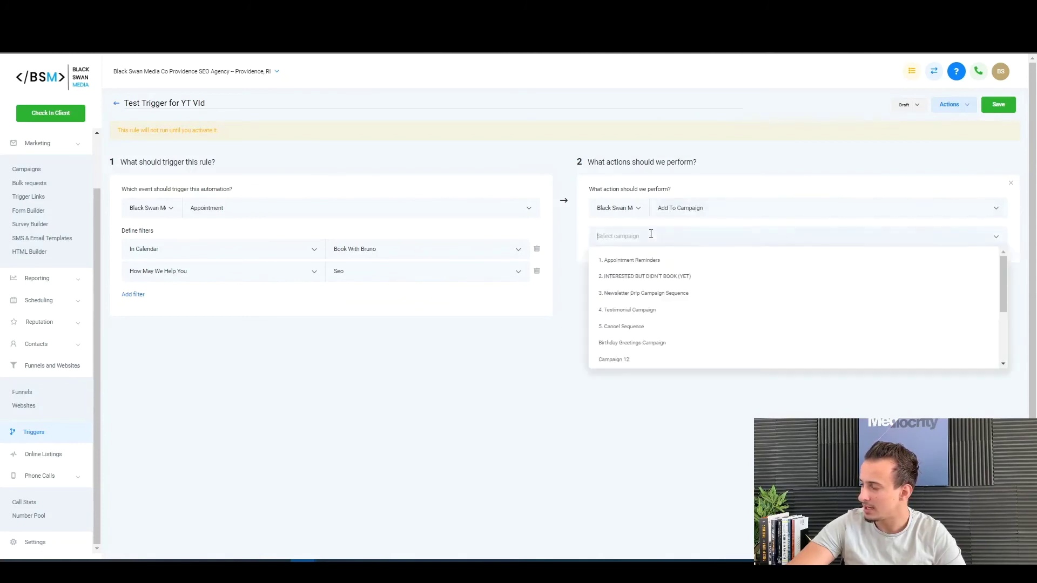
{"action": "left_click", "coordinate": [658, 310]}
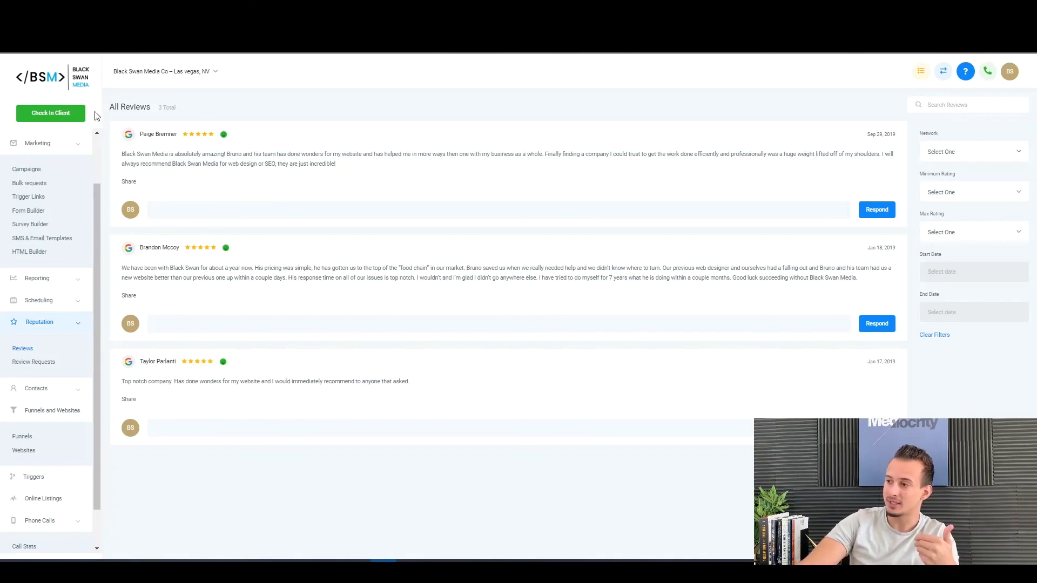
Step: View the client check-in form for sending a review invite and close it without entering anything
{"action": "left_click", "coordinate": [69, 115]}
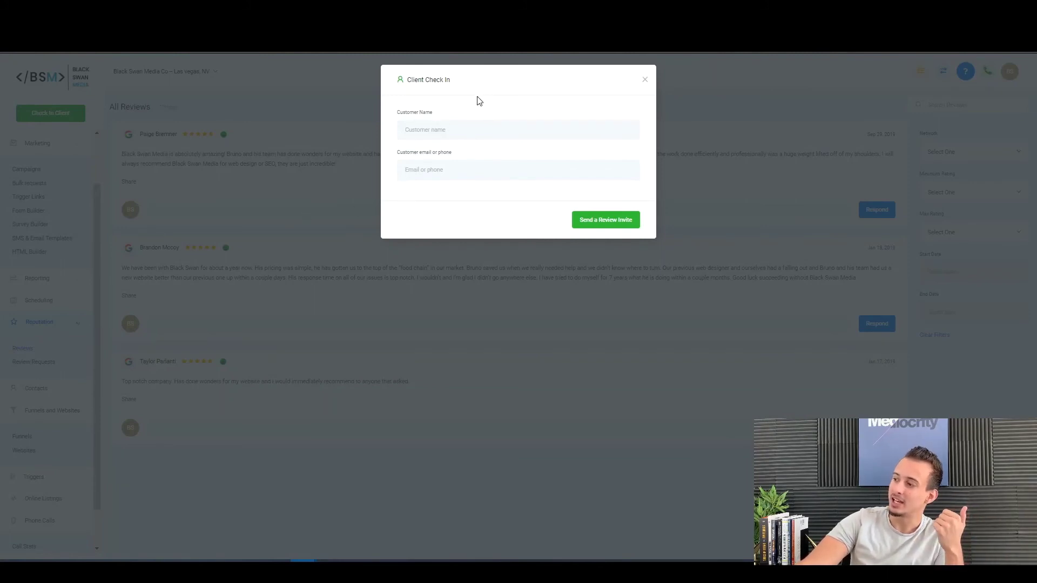
{"action": "left_click", "coordinate": [540, 382]}
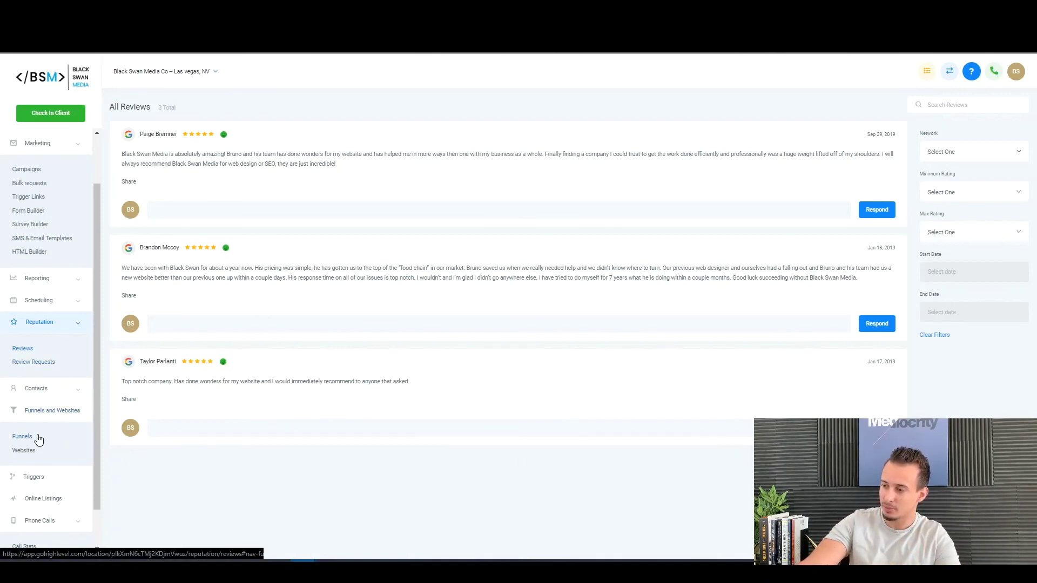
Step: Browse the website template library for a new website and open the Agency category
{"action": "left_click", "coordinate": [24, 453]}
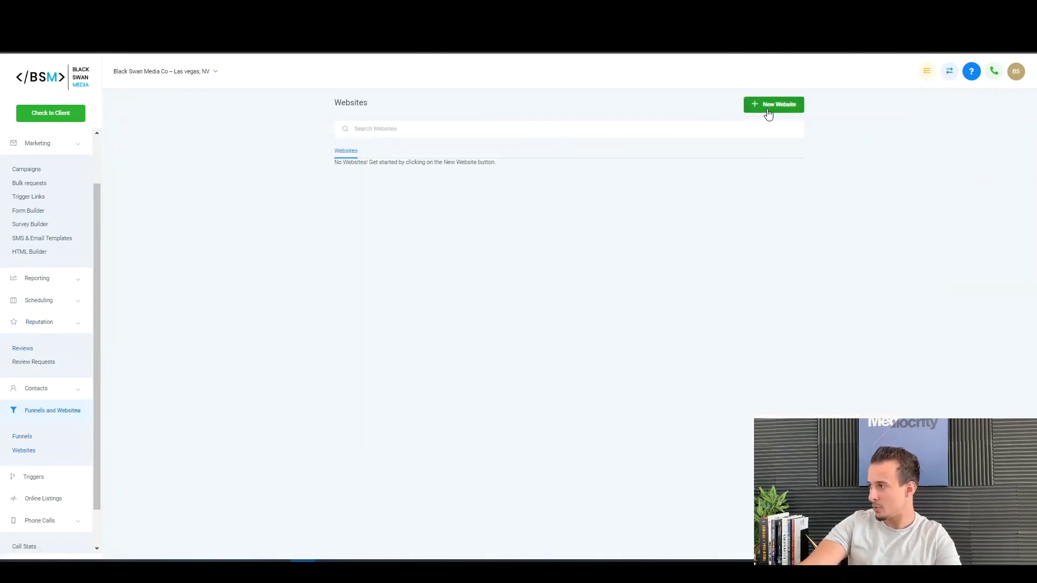
{"action": "left_click", "coordinate": [768, 105]}
{"action": "left_click", "coordinate": [494, 155]}
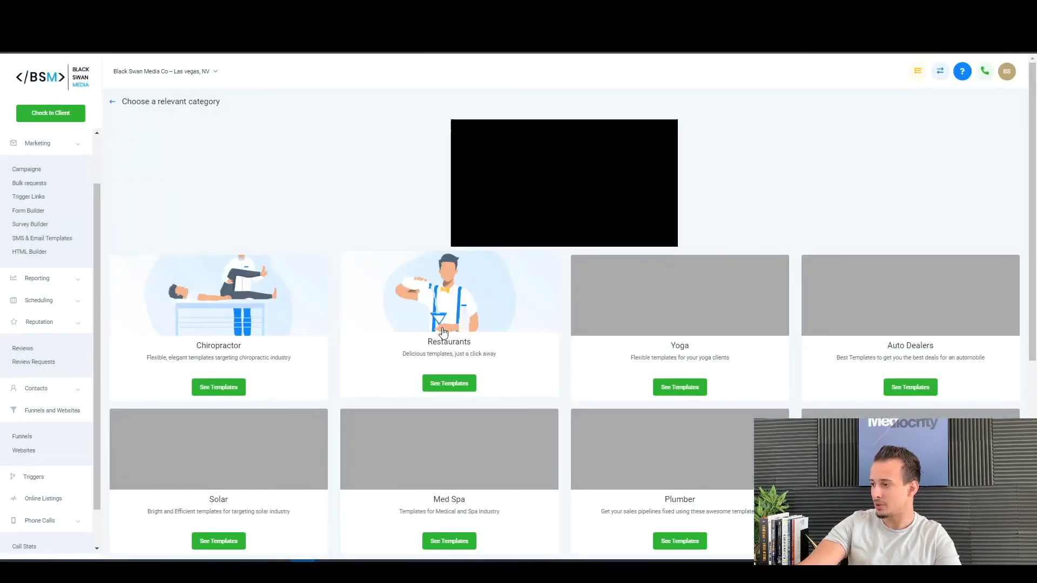
{"action": "scroll", "coordinate": [412, 347], "scroll_direction": "down", "scroll_amount": 3}
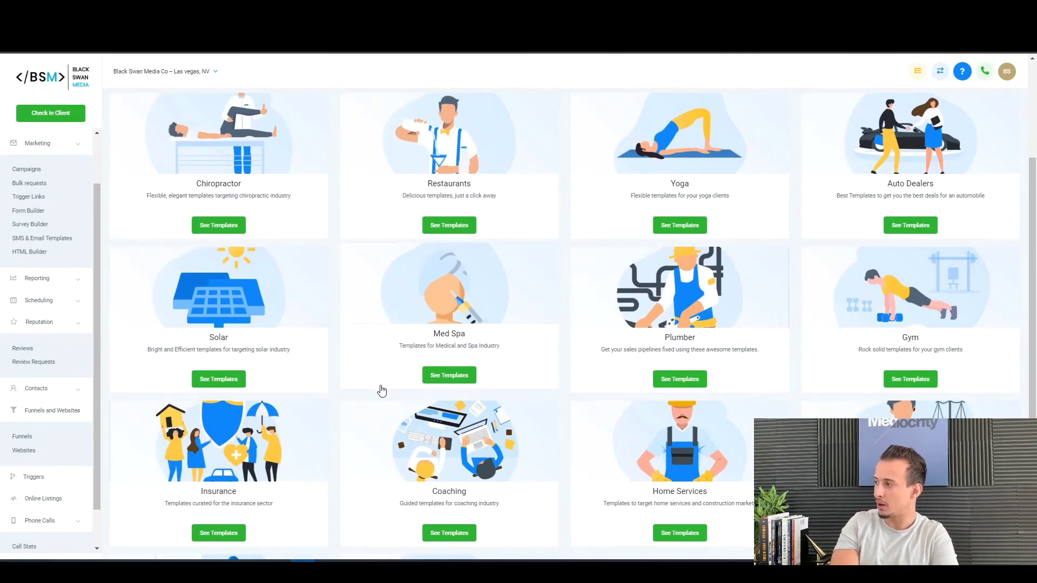
{"action": "scroll", "coordinate": [424, 493], "scroll_direction": "down", "scroll_amount": 1}
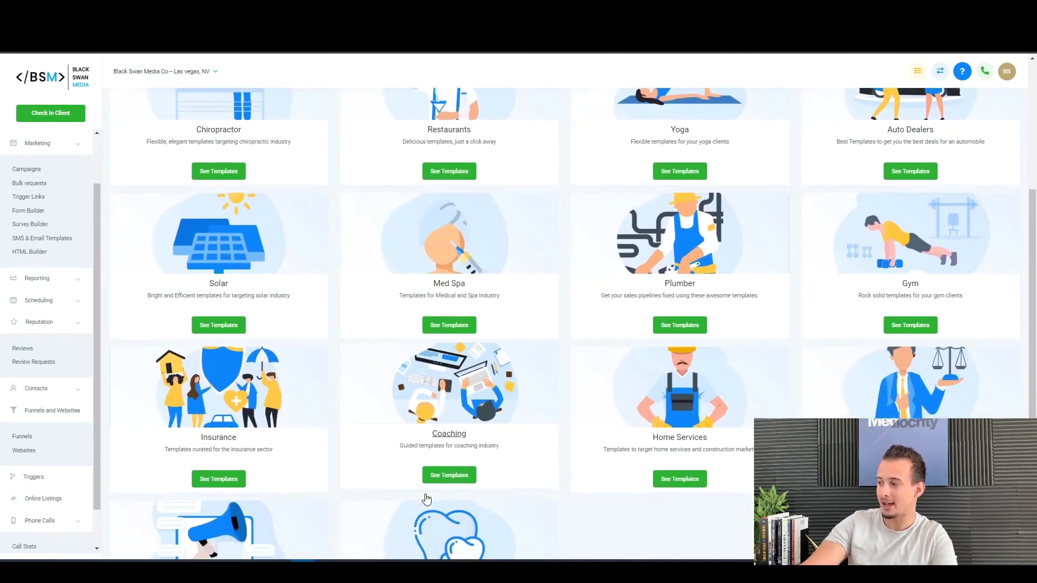
{"action": "scroll", "coordinate": [324, 507], "scroll_direction": "down", "scroll_amount": 2}
{"action": "left_click", "coordinate": [216, 524]}
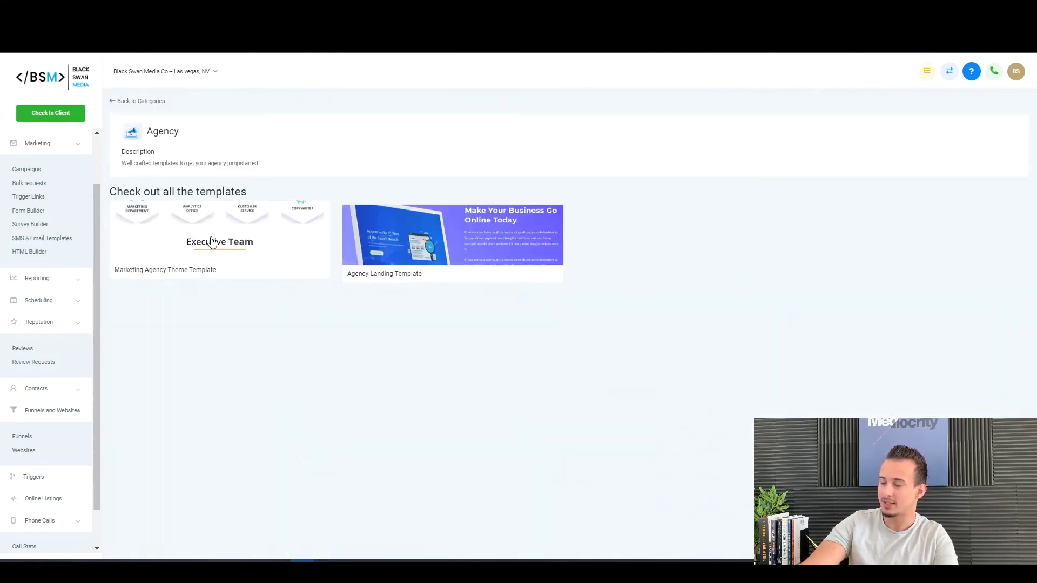
Step: Preview the Marketing Agency Theme Template and look through its page sections
{"action": "left_click", "coordinate": [211, 242]}
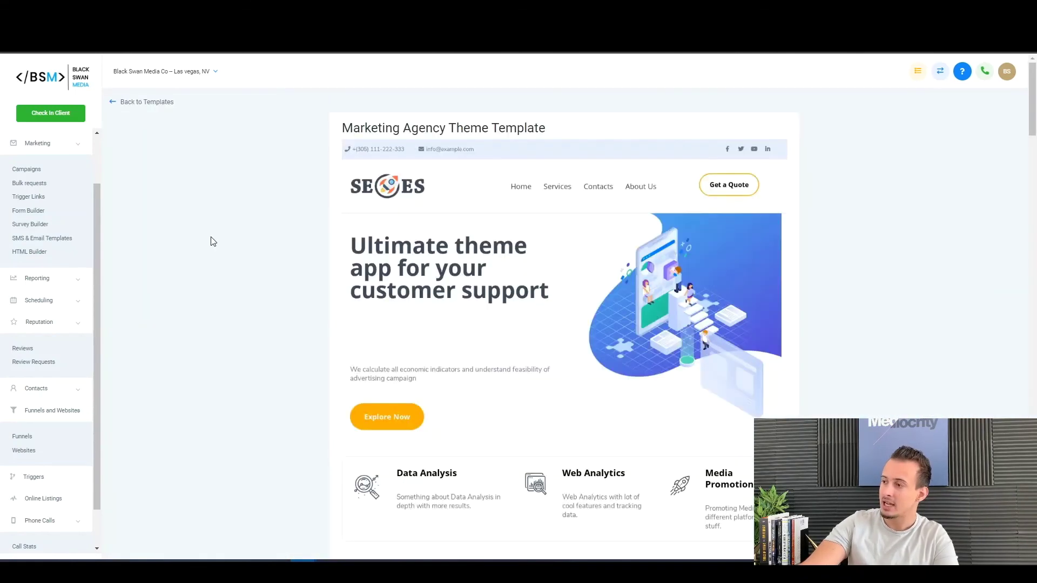
{"action": "scroll", "coordinate": [505, 269], "scroll_direction": "down", "scroll_amount": 10}
{"action": "scroll", "coordinate": [500, 313], "scroll_direction": "down", "scroll_amount": 15}
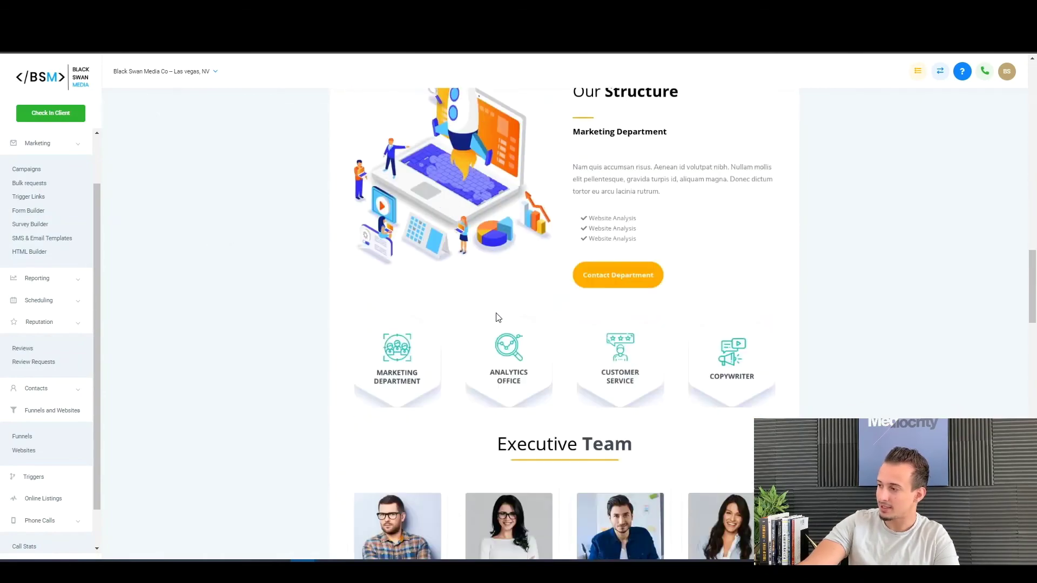
{"action": "scroll", "coordinate": [497, 317], "scroll_direction": "up", "scroll_amount": 9}
{"action": "scroll", "coordinate": [497, 318], "scroll_direction": "up", "scroll_amount": 10}
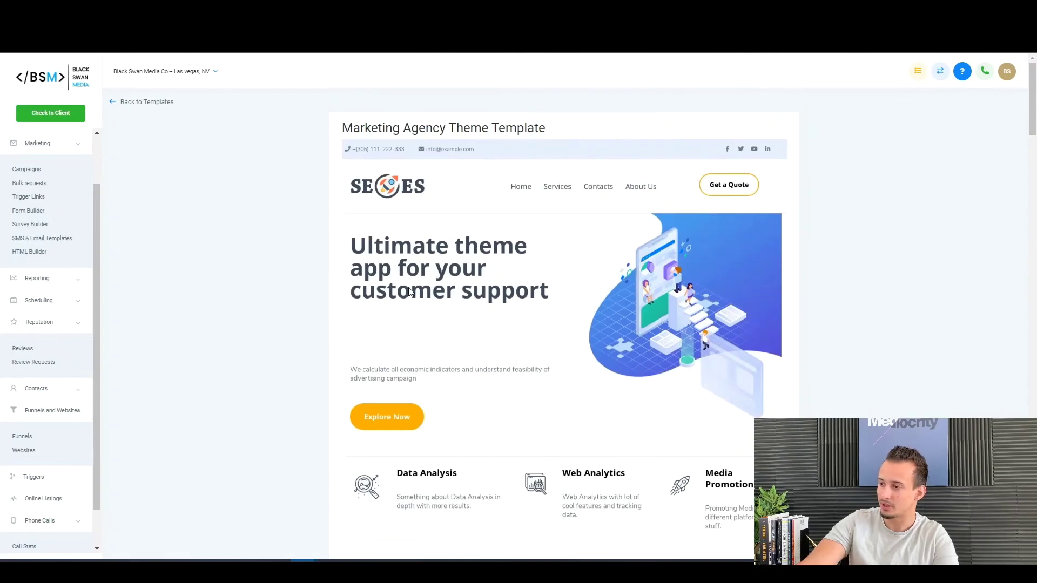
Step: Return to the websites list, reopen the template library for a new website and look over its industry categories
{"action": "left_click", "coordinate": [34, 452]}
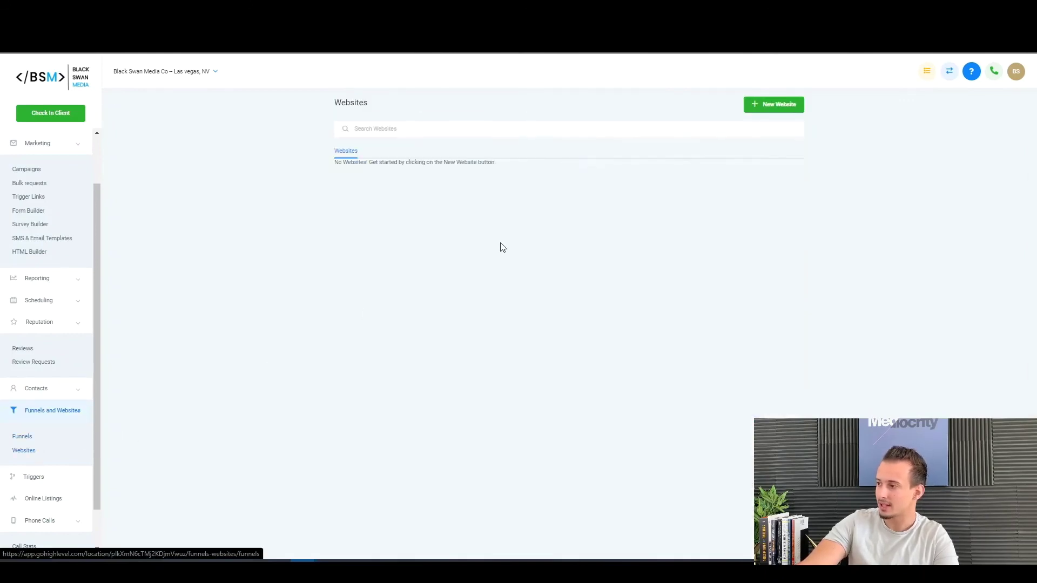
{"action": "left_click", "coordinate": [780, 111]}
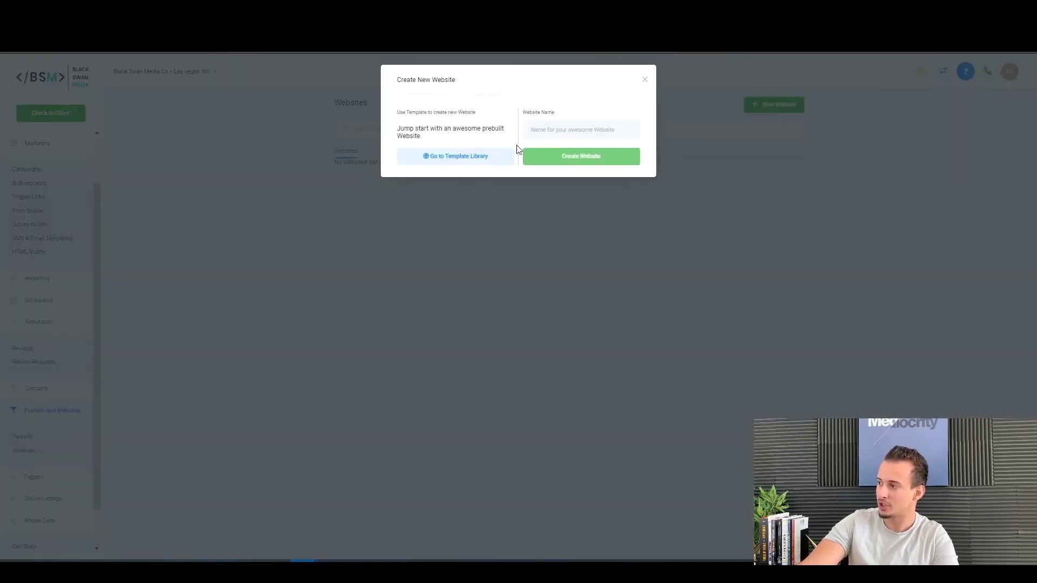
{"action": "left_click", "coordinate": [474, 156]}
{"action": "scroll", "coordinate": [449, 365], "scroll_direction": "down", "scroll_amount": 6}
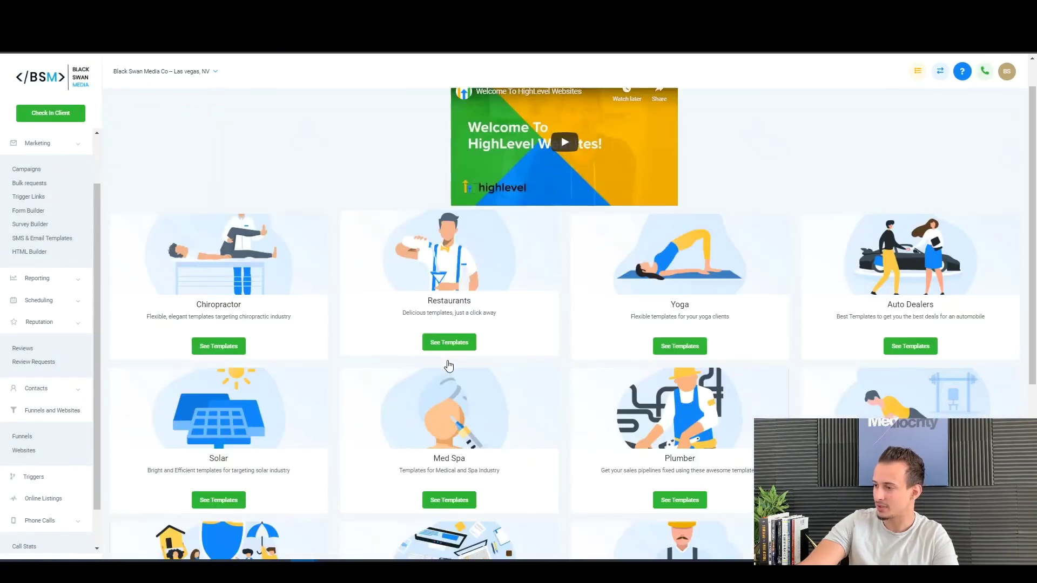
{"action": "scroll", "coordinate": [463, 380], "scroll_direction": "up", "scroll_amount": 3}
{"action": "scroll", "coordinate": [463, 379], "scroll_direction": "up", "scroll_amount": 3}
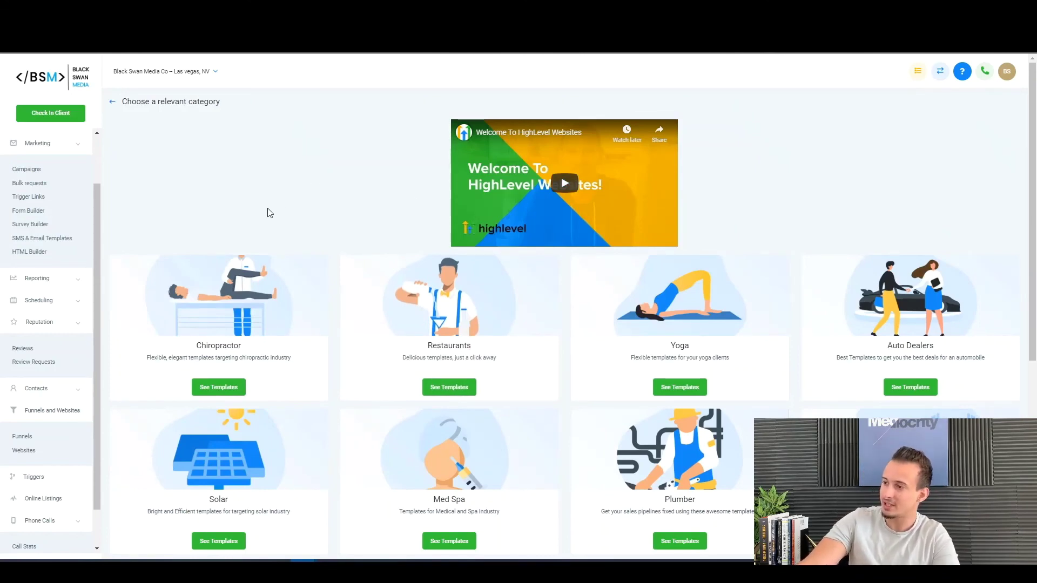
Step: Open the Funnel Builder funnel from the funnels list and collapse the Marketing section of the navigation
{"action": "left_click", "coordinate": [42, 441]}
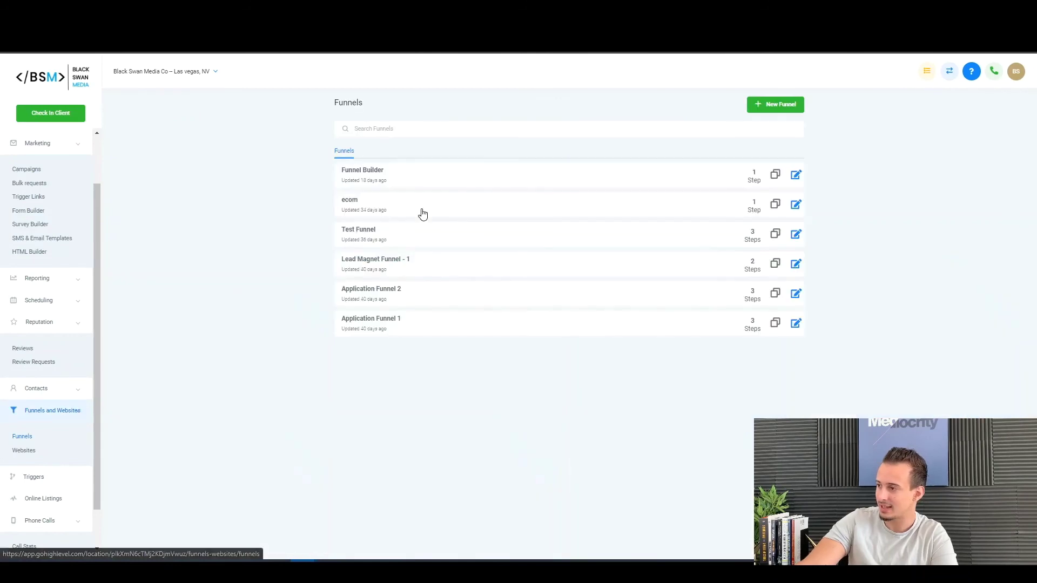
{"action": "left_click", "coordinate": [361, 178]}
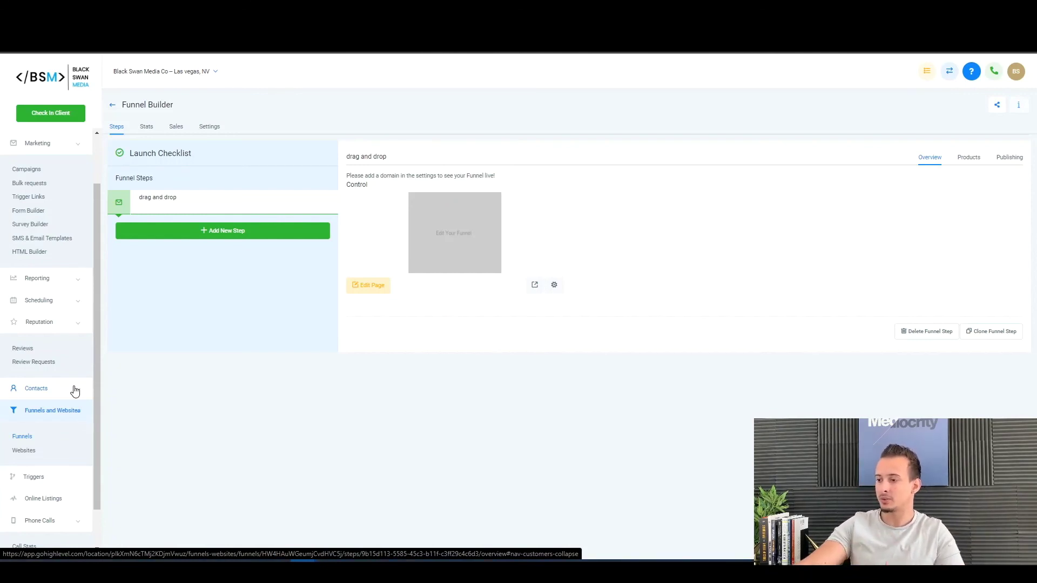
{"action": "scroll", "coordinate": [70, 432], "scroll_direction": "up", "scroll_amount": 2}
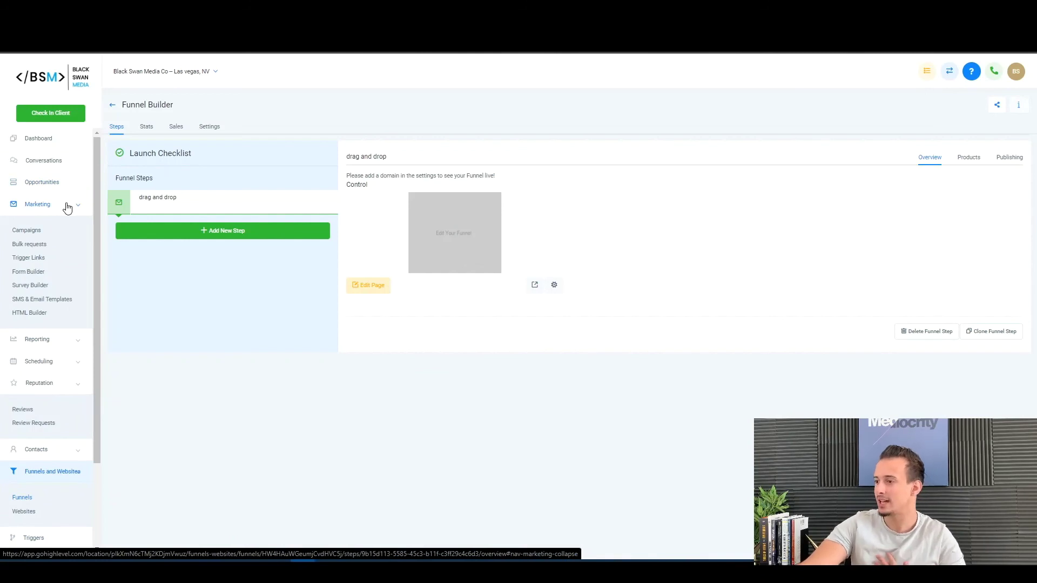
{"action": "left_click", "coordinate": [67, 206]}
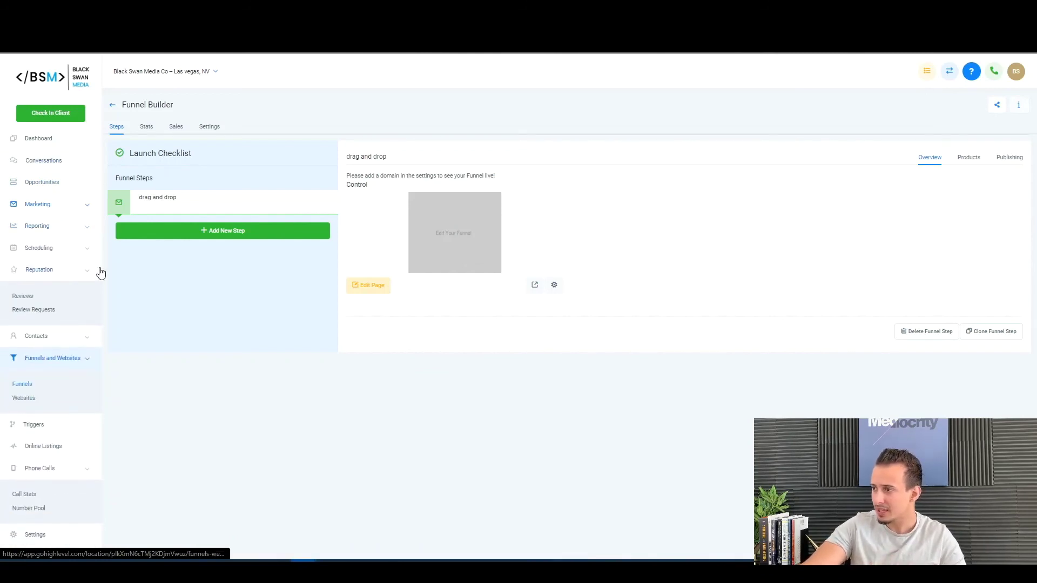